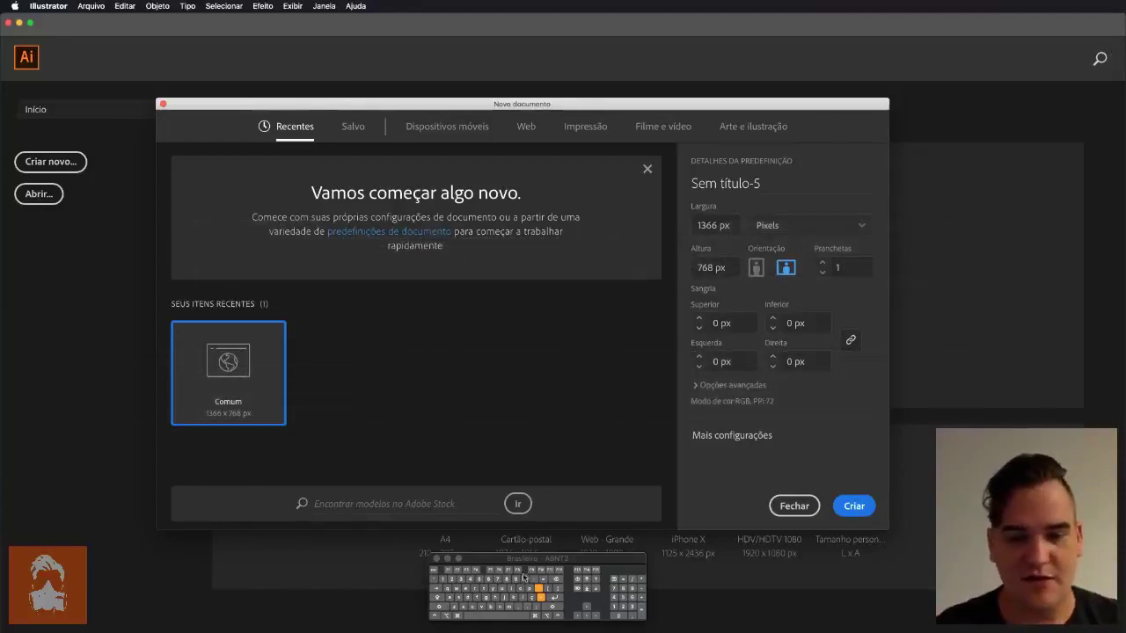
left_click_drag(436, 536, 502, 567)
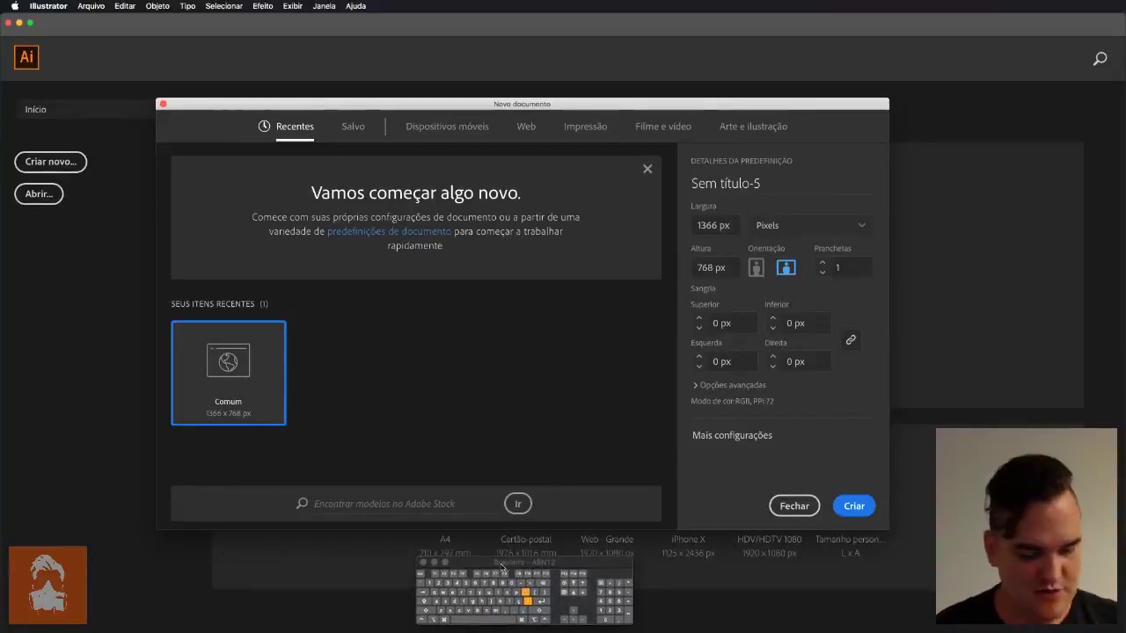
key("alt")
key("alt")
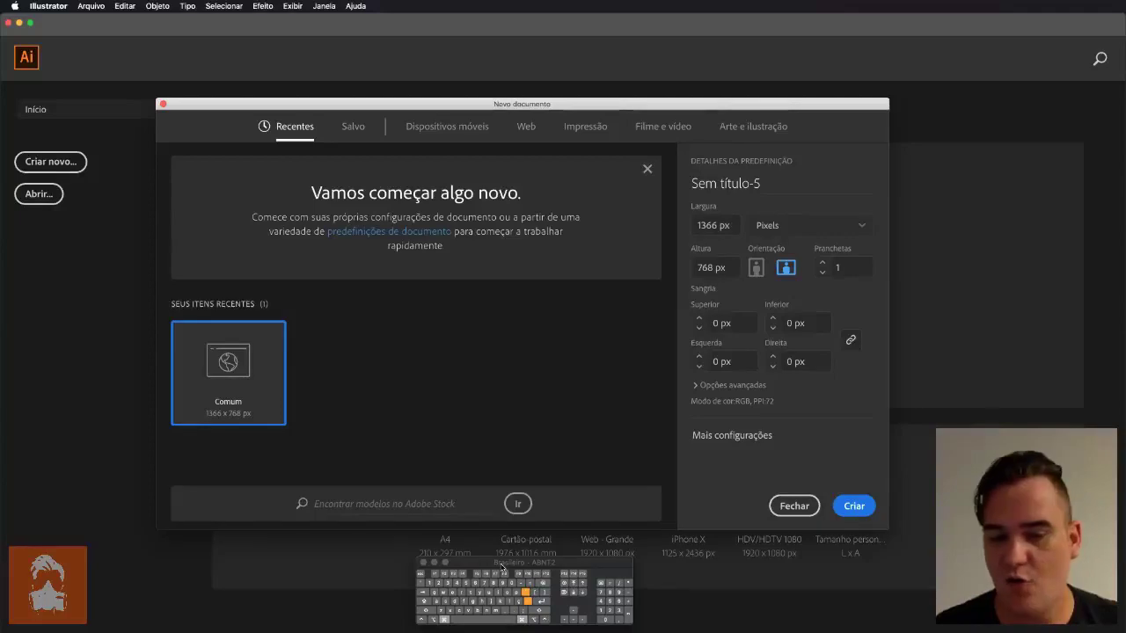
key("alt")
key("alt")
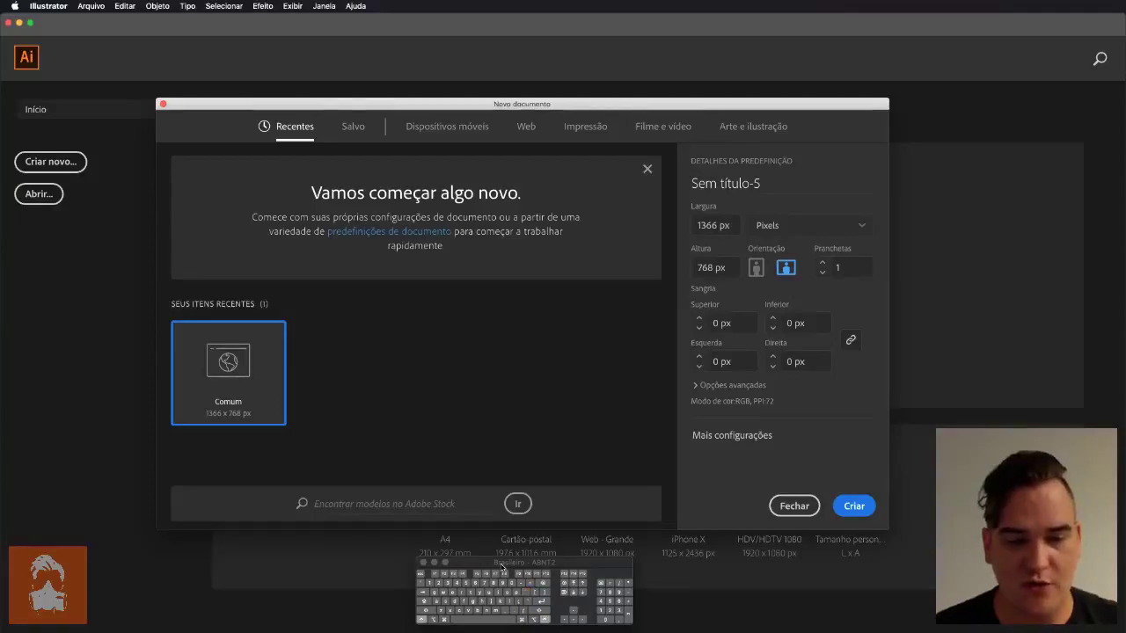
key("alt")
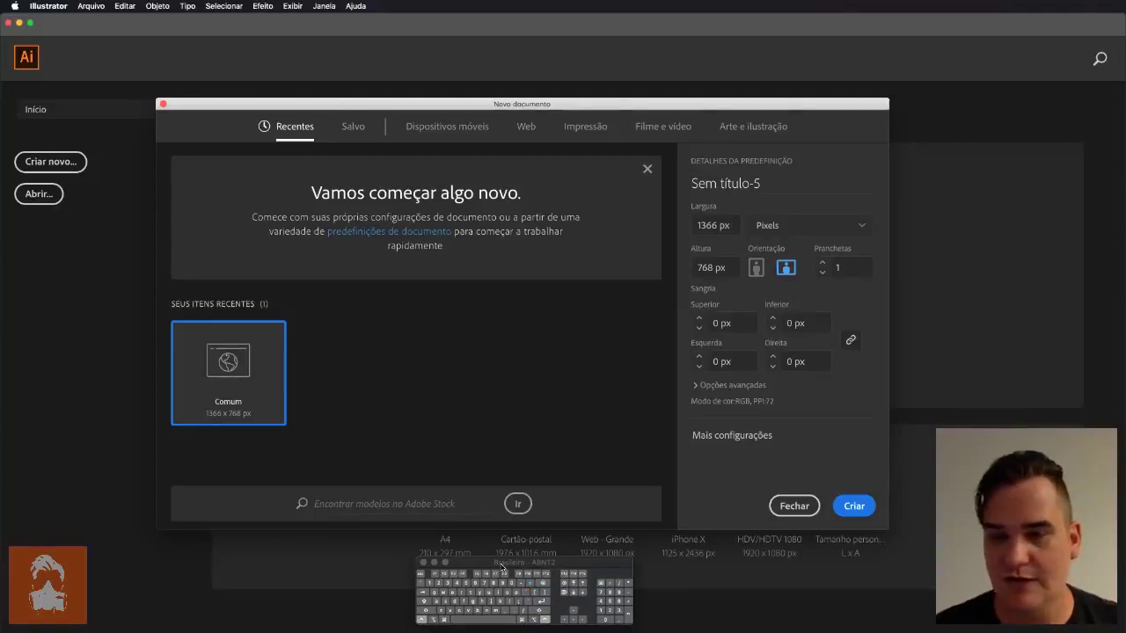
key("alt")
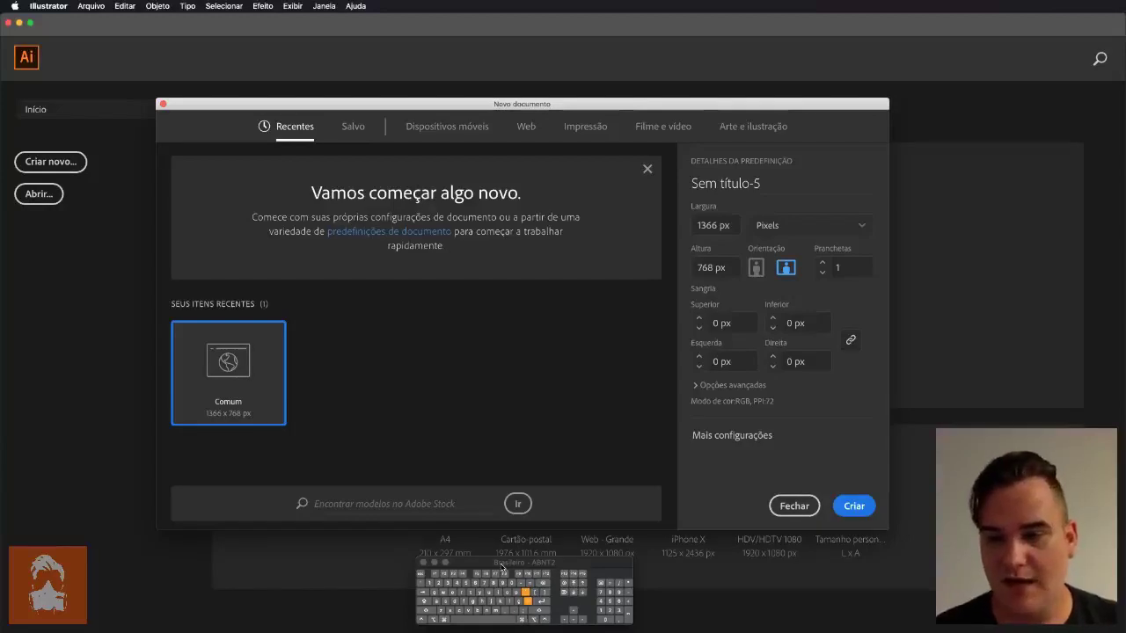
key("alt")
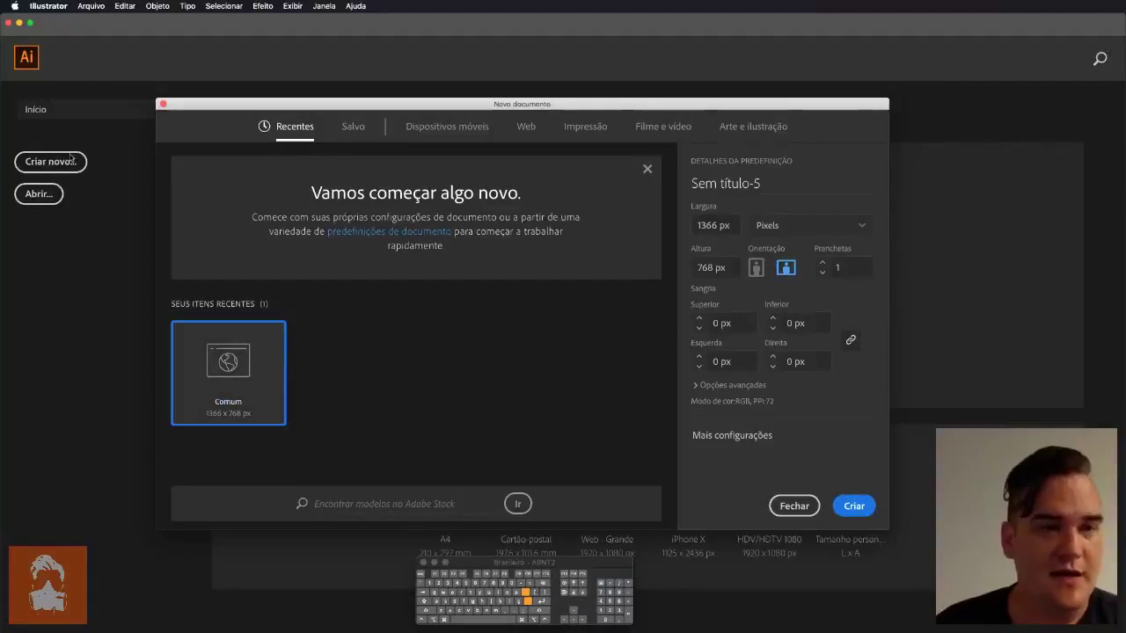
Step: Browse the blank document presets for mobile devices, web, print, and film and video
left_click(422, 127)
left_click(526, 126)
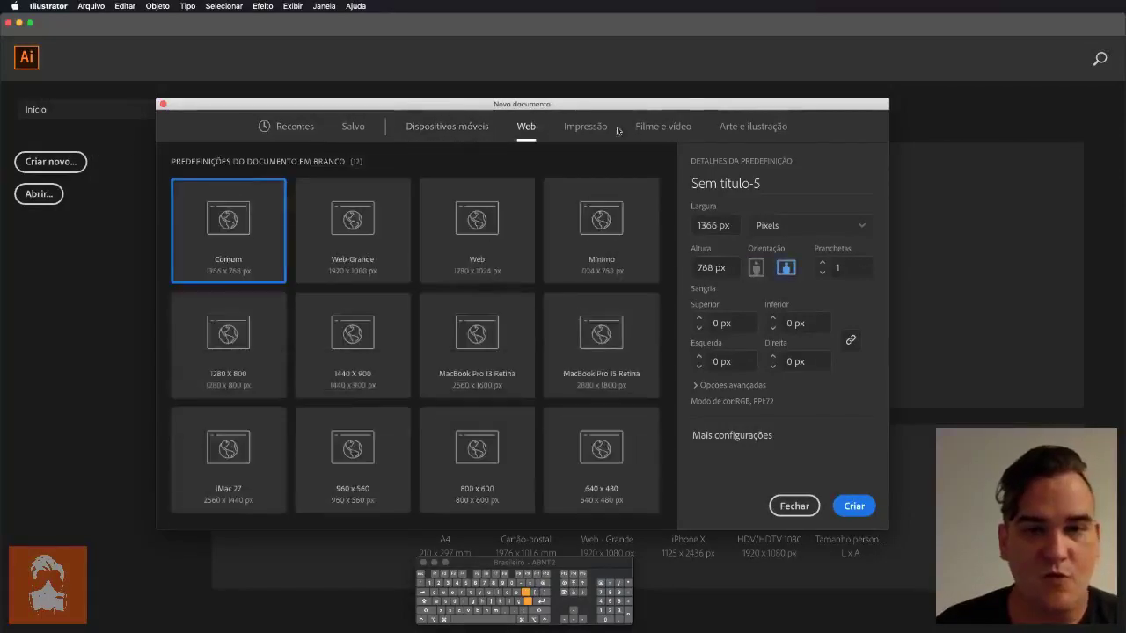
left_click(588, 128)
left_click(663, 127)
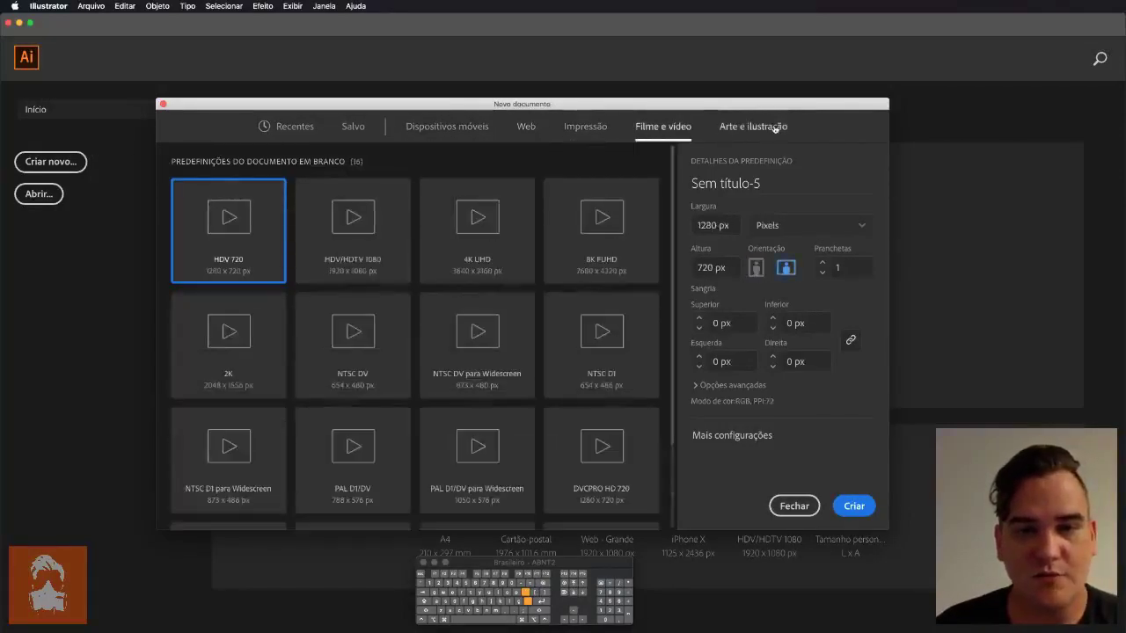
left_click(588, 128)
left_click(438, 129)
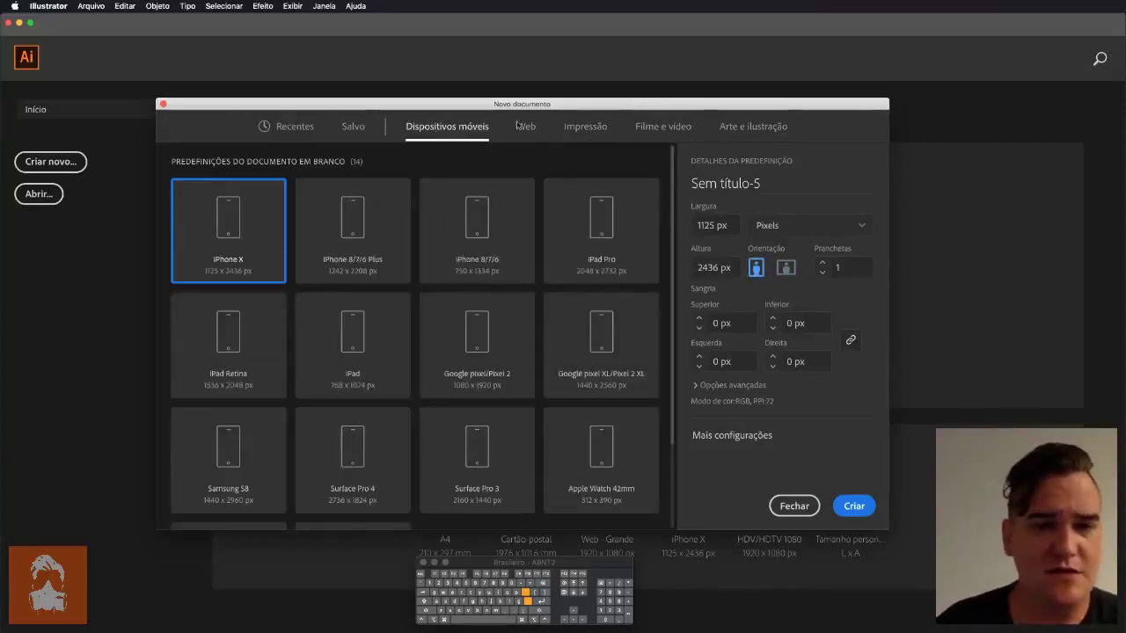
Step: Choose the A4 print preset for the new document and set its orientation to landscape
left_click(586, 127)
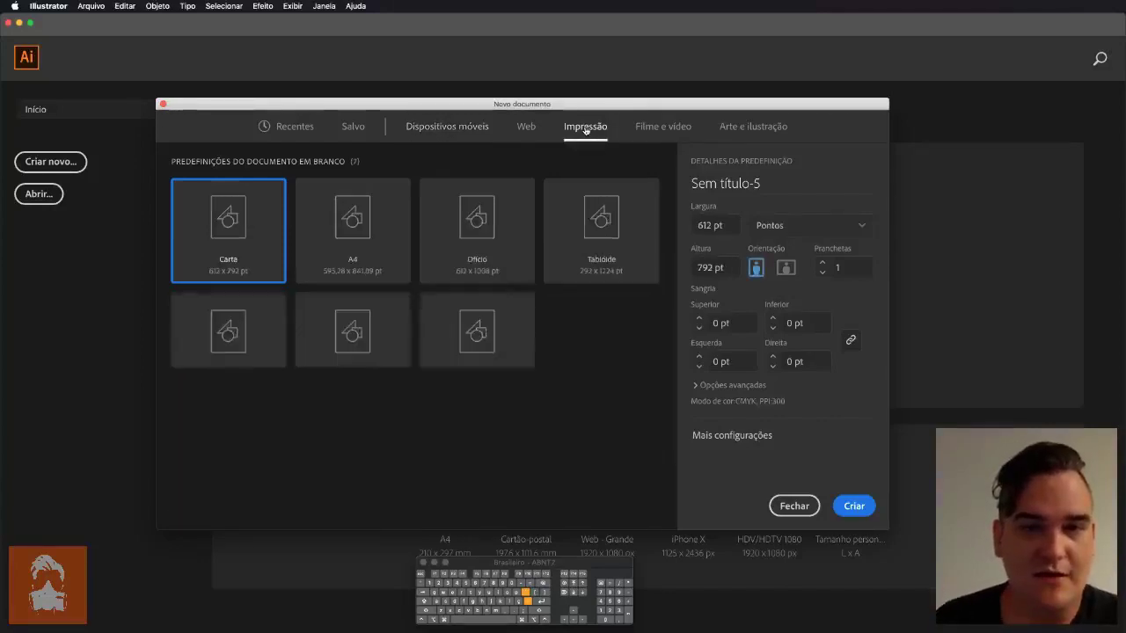
left_click(350, 242)
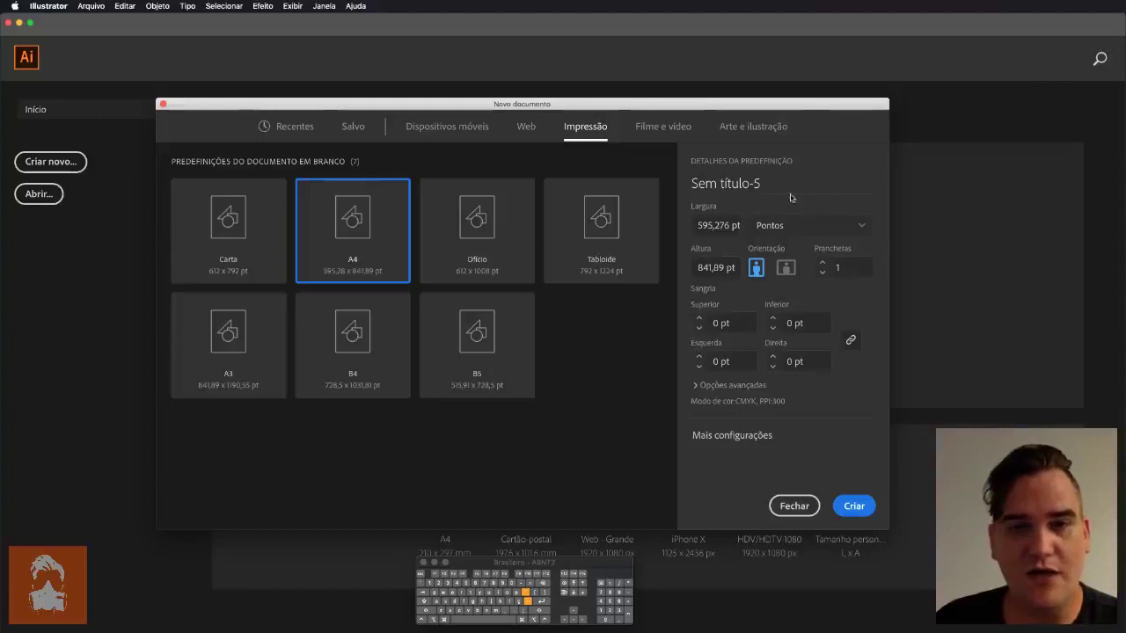
left_click(786, 268)
left_click(756, 267)
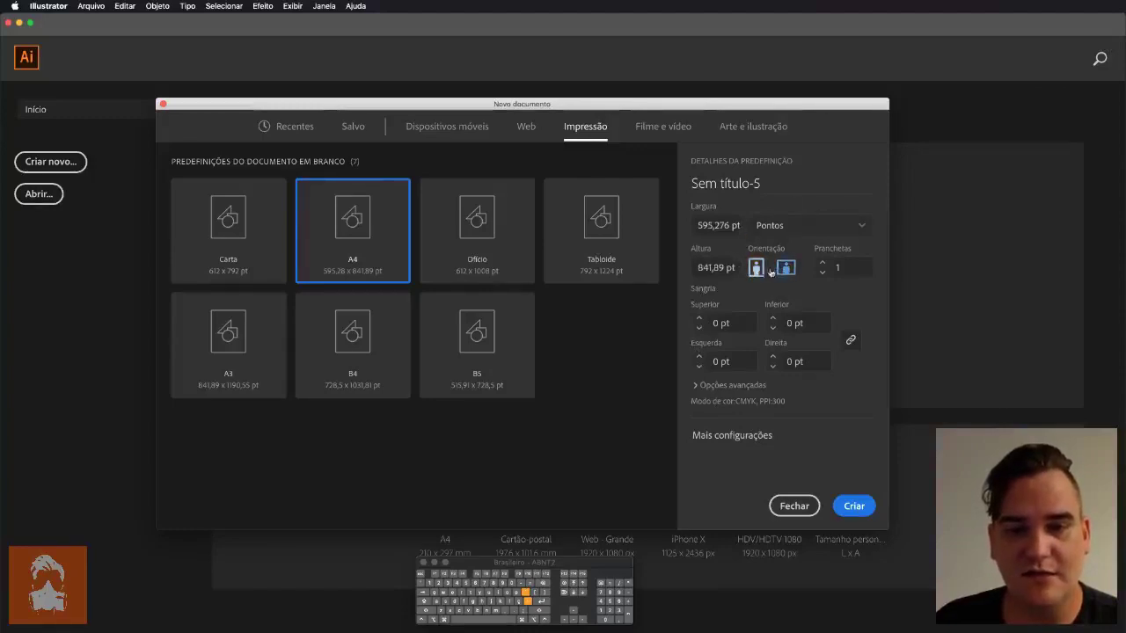
left_click(786, 268)
left_click(756, 268)
left_click(786, 267)
left_click(757, 267)
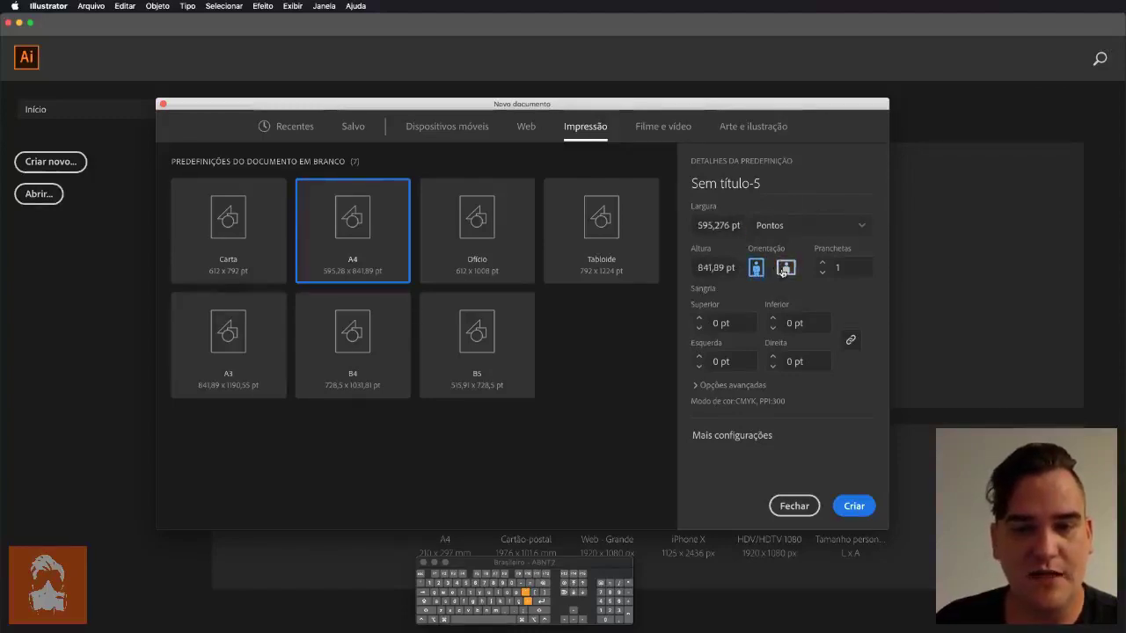
left_click(783, 269)
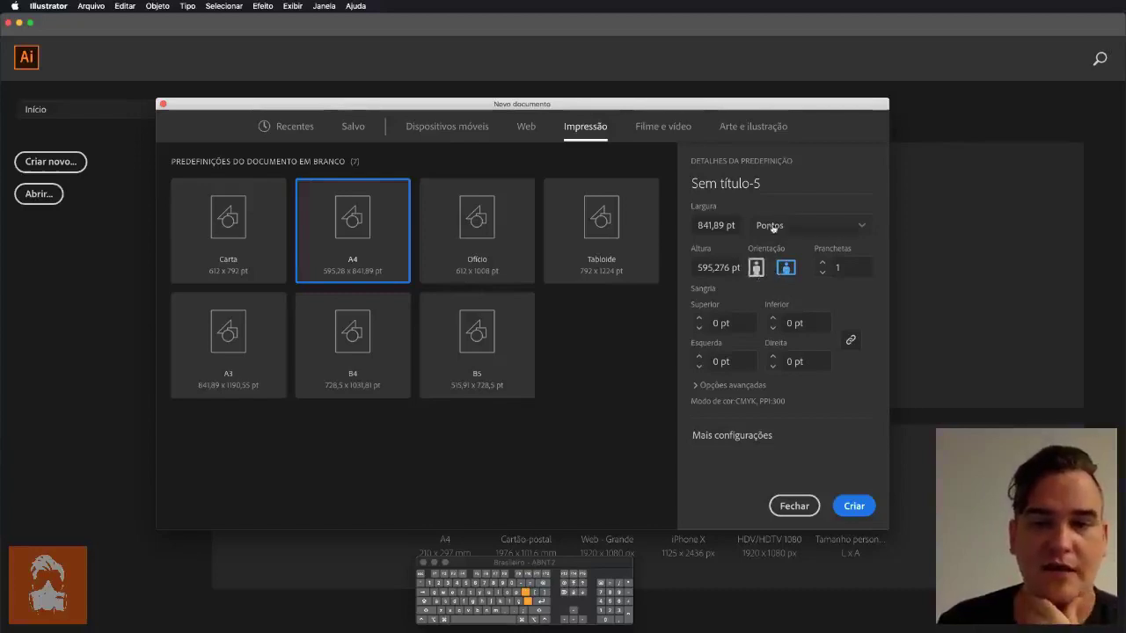
Step: Set the new document's units to Centímetros and create the document
left_click(773, 226)
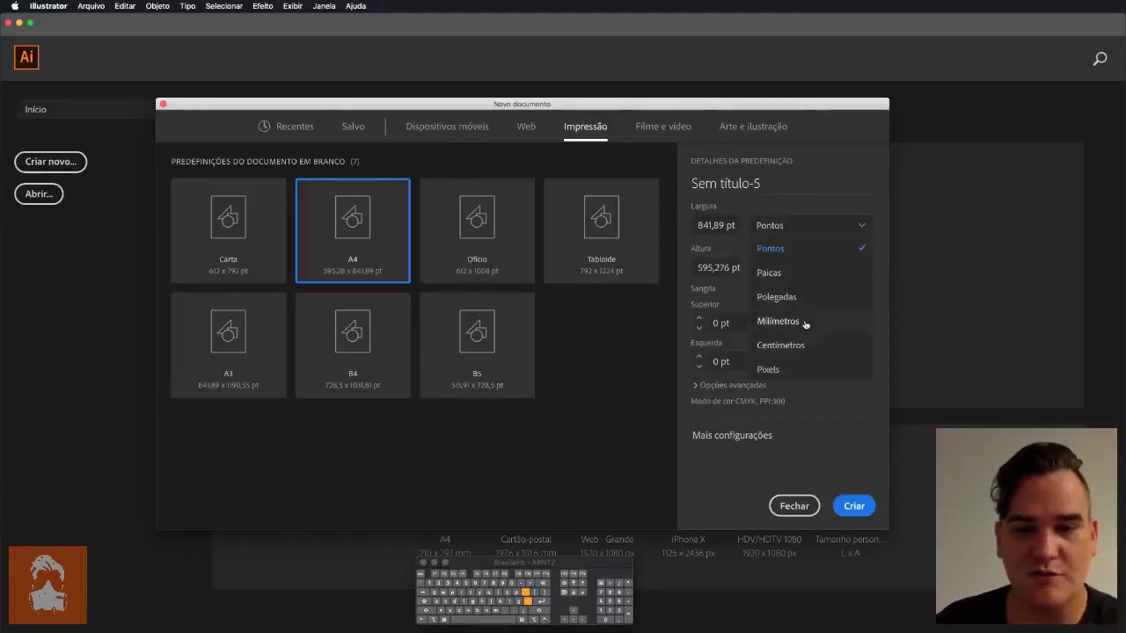
left_click(791, 345)
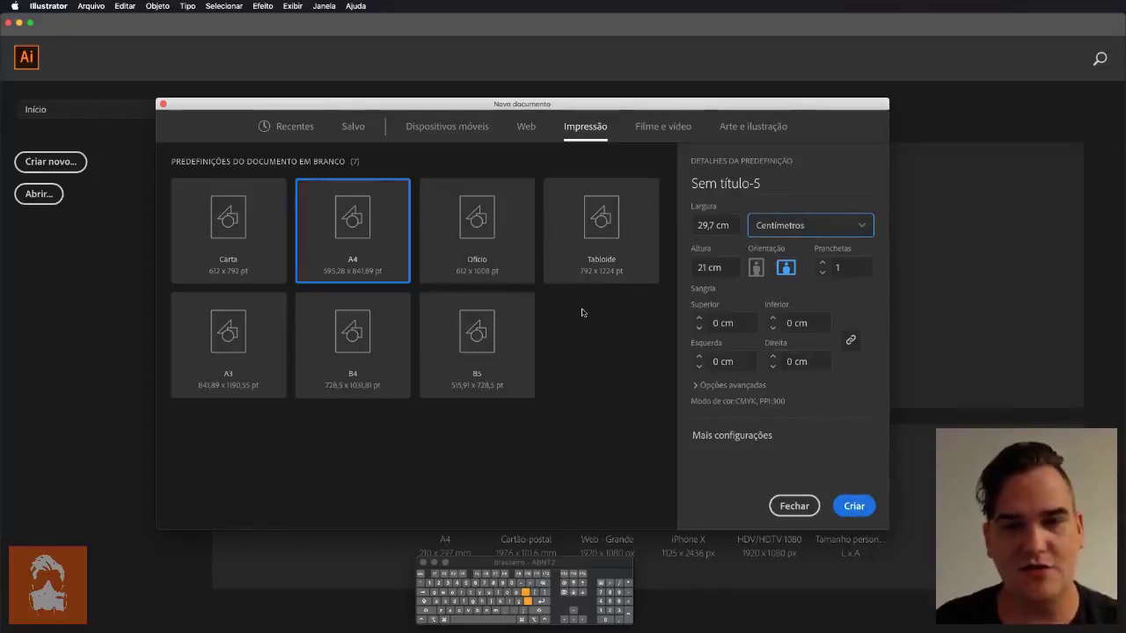
left_click(854, 507)
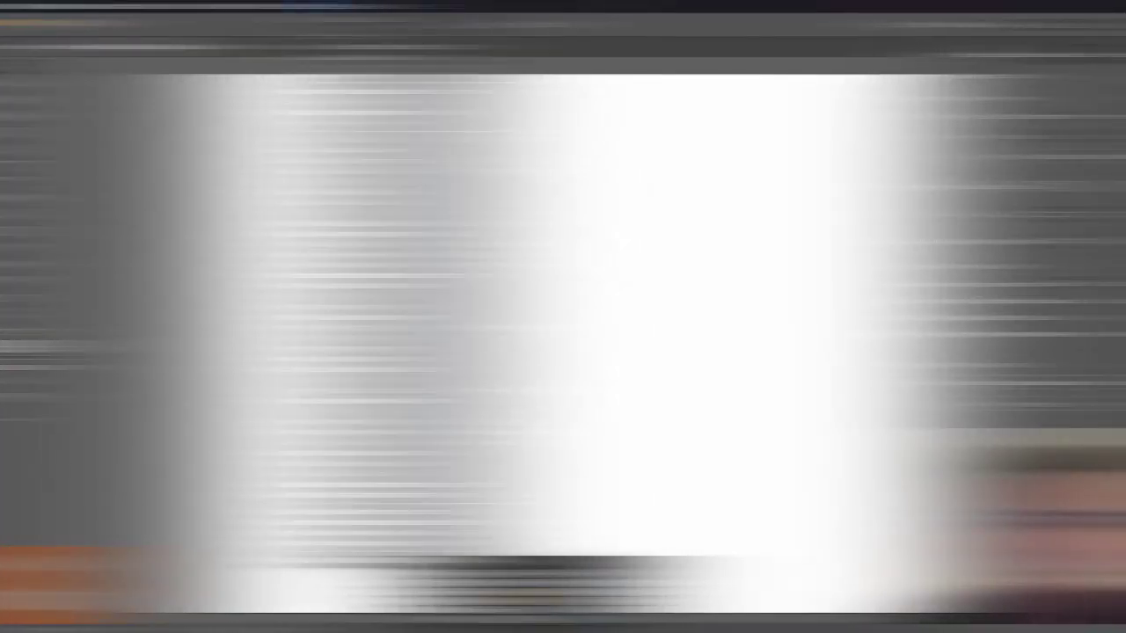
Step: Switch the workspace to Clássicos essenciais
left_click(325, 7)
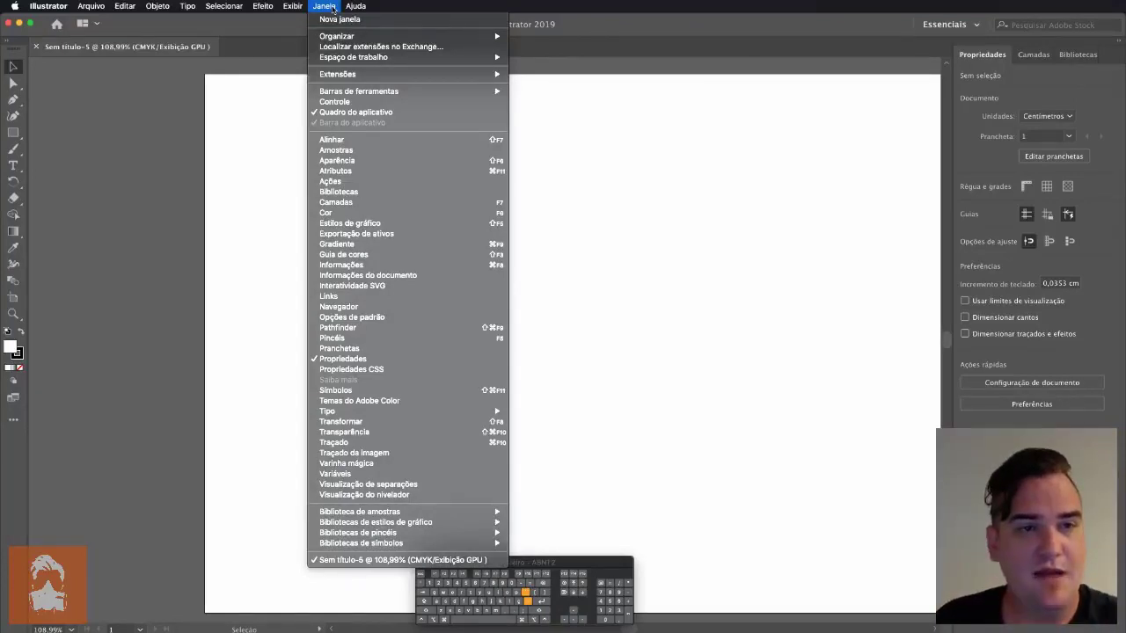
mouse_move(384, 58)
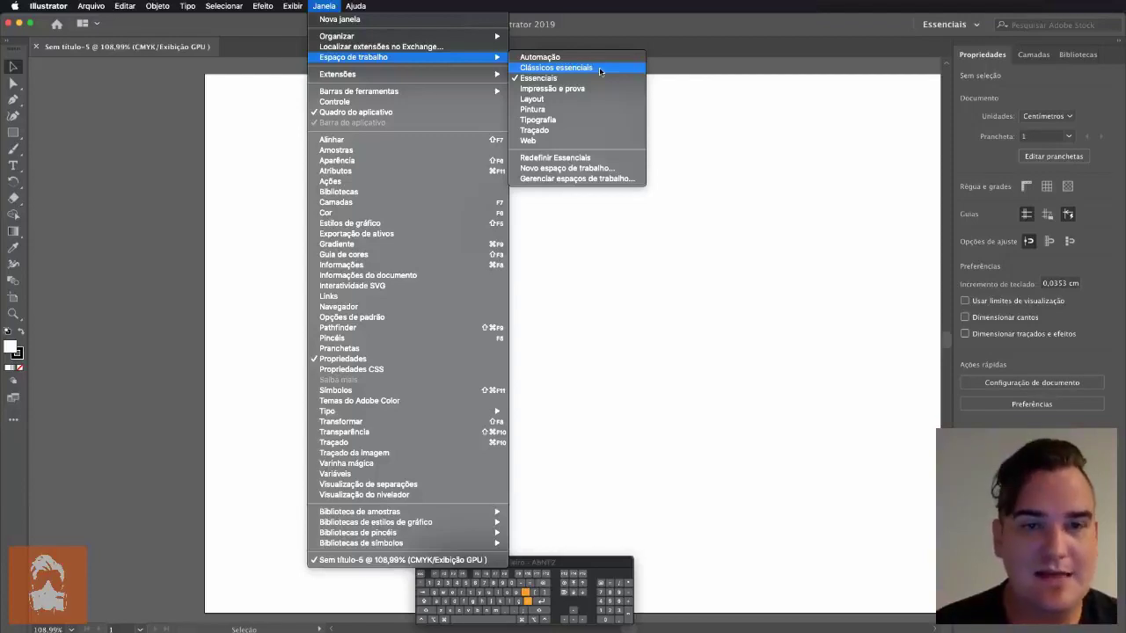
key("super+Tab")
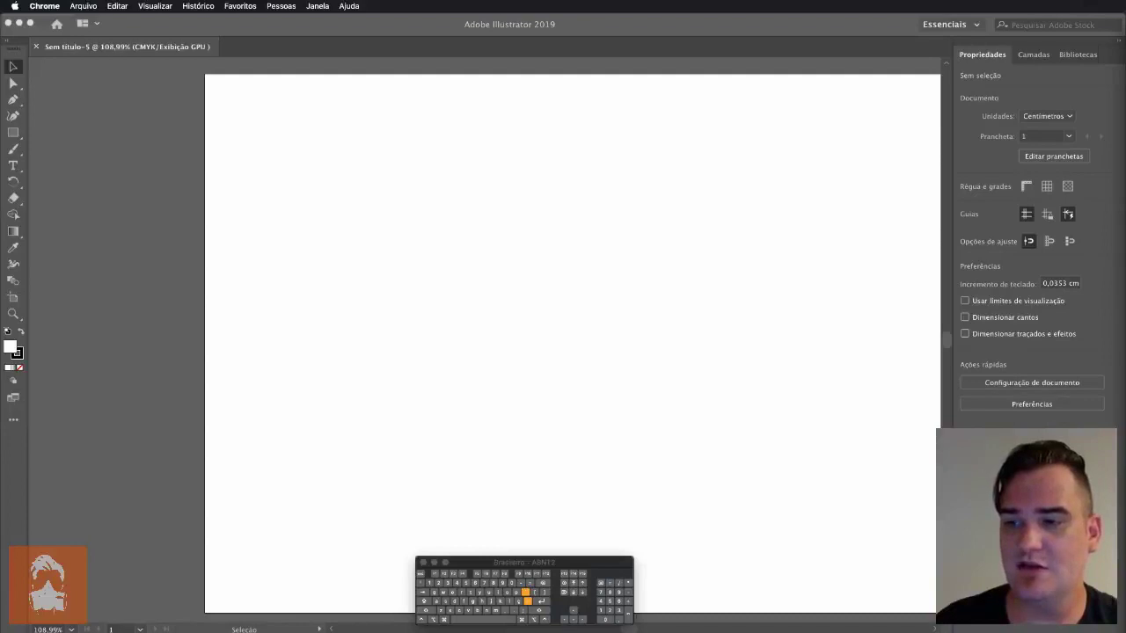
left_click(492, 69)
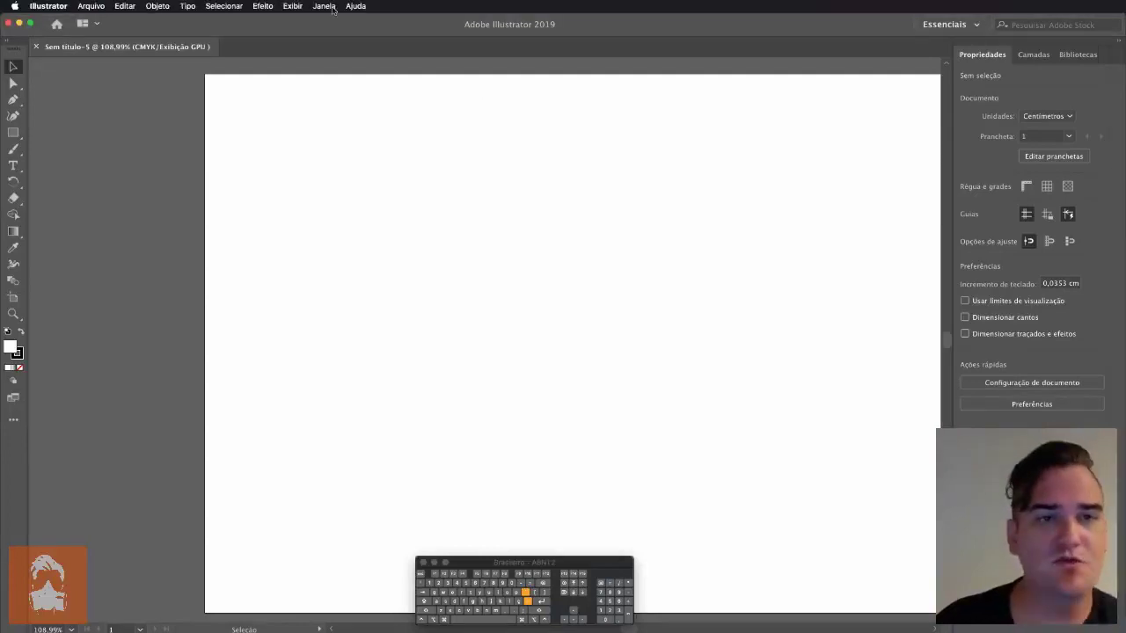
left_click(322, 7)
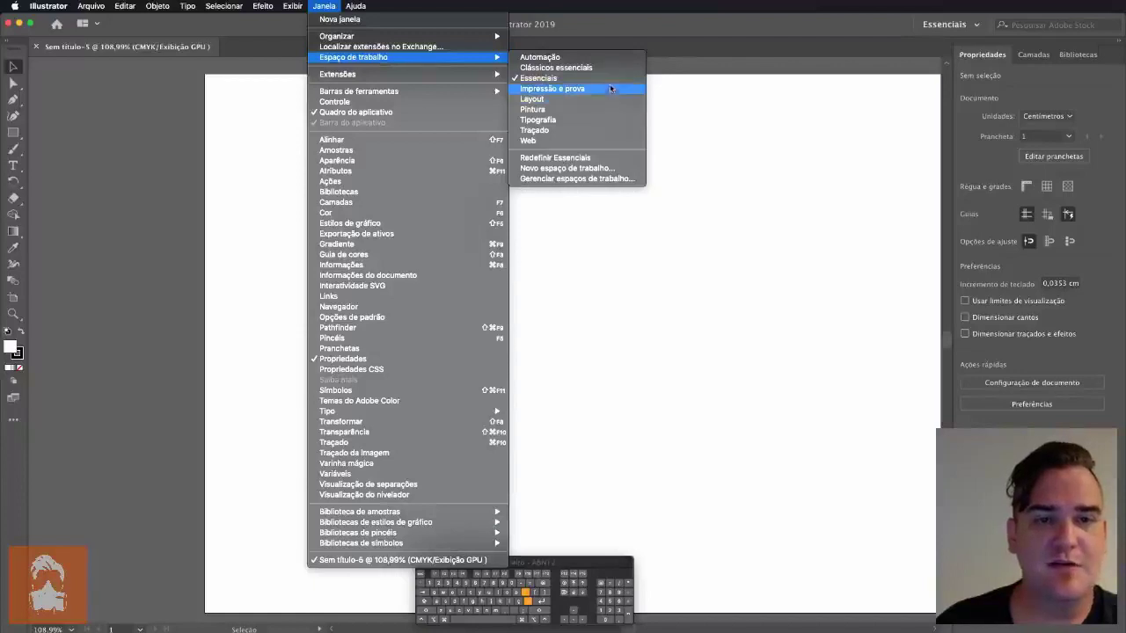
left_click(607, 70)
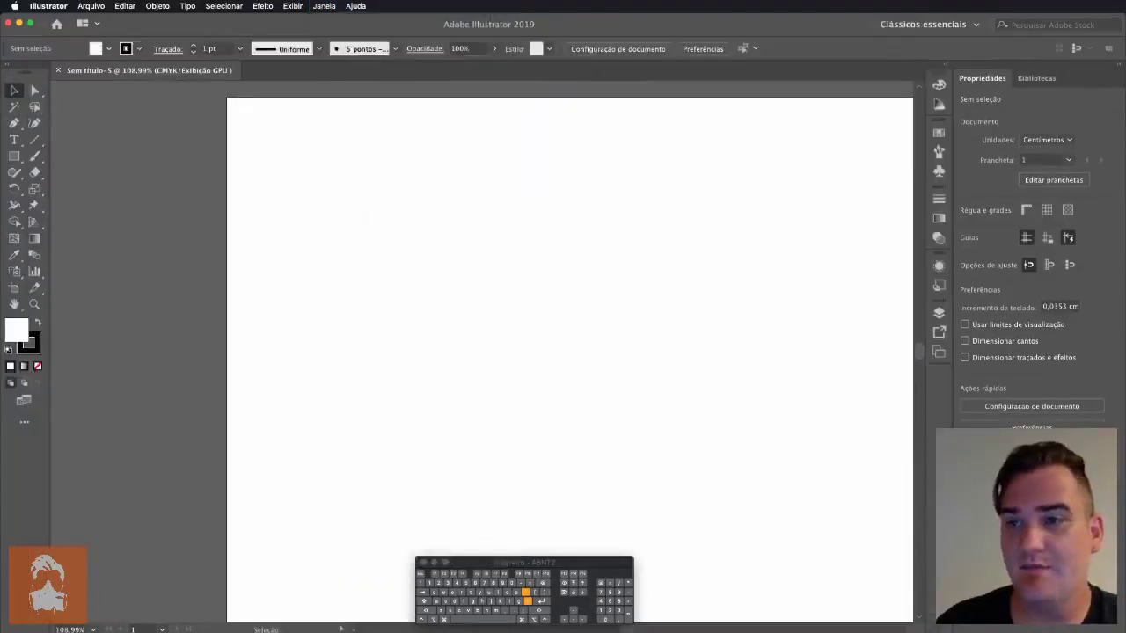
Step: Reset the Clássicos essenciais workspace to its default layout
key("super+Tab")
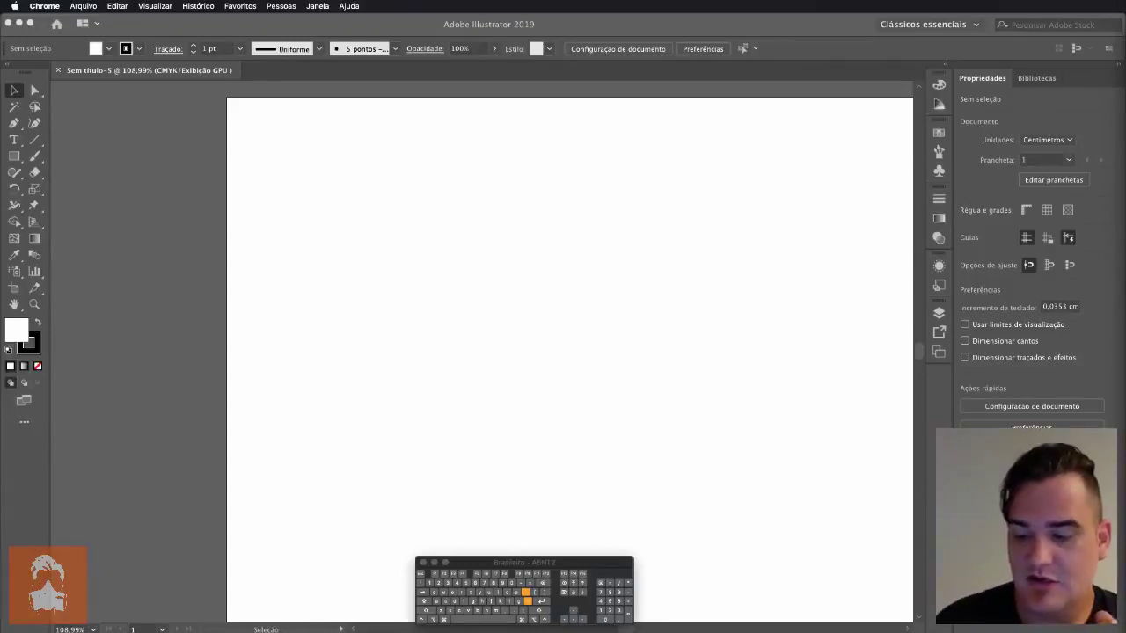
left_click(318, 6)
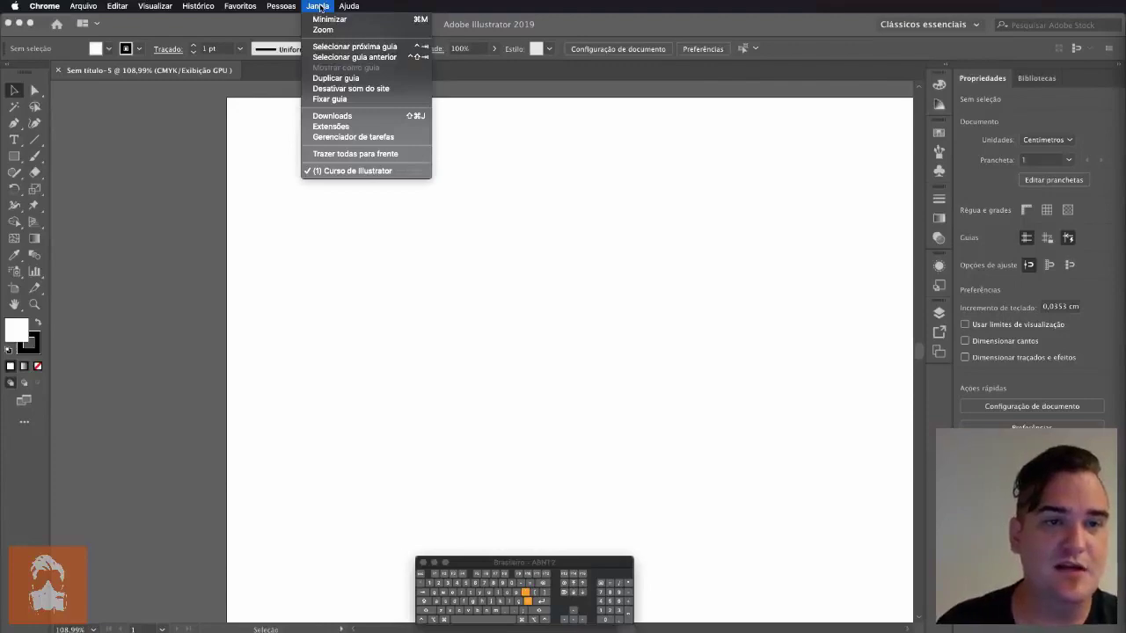
left_click(310, 28)
left_click(324, 6)
mouse_move(423, 57)
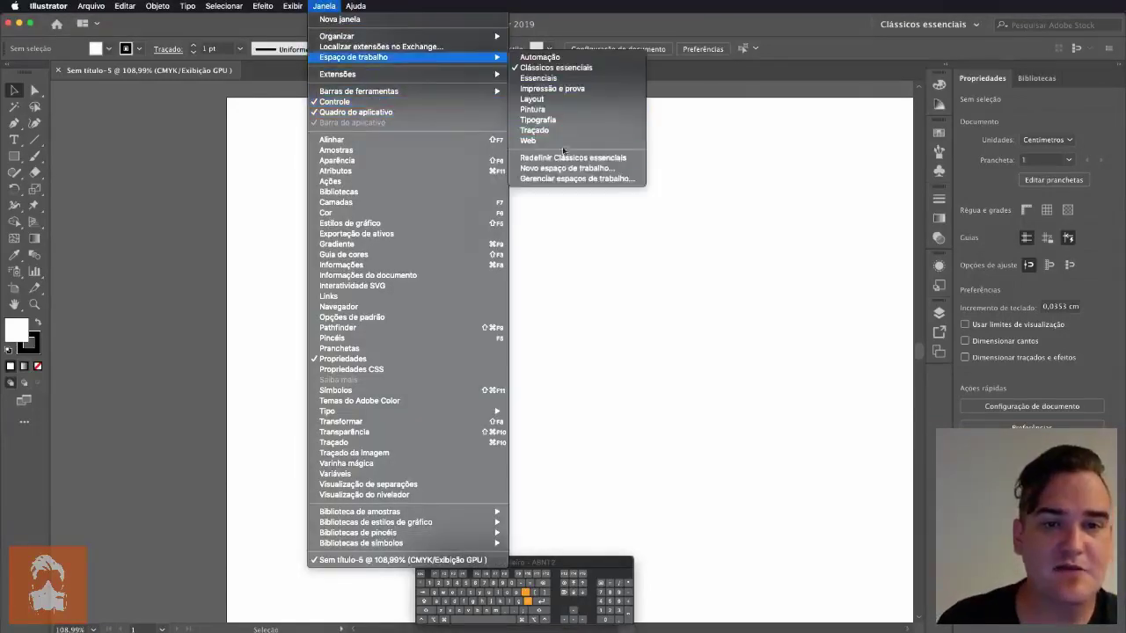
left_click(625, 159)
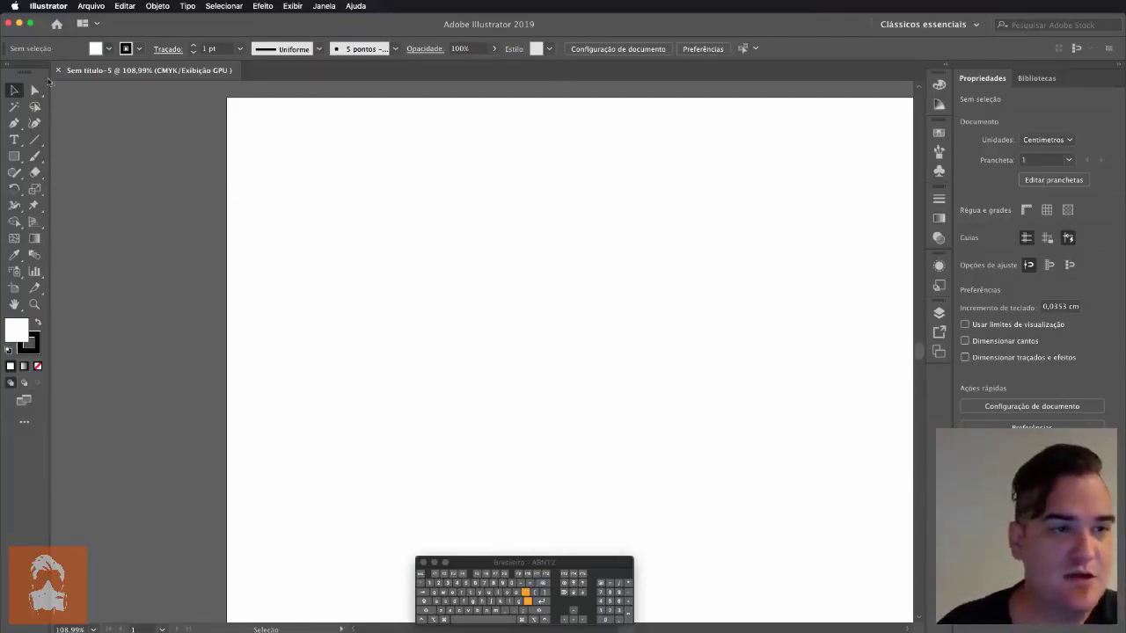
Step: Hide the Controle bar and show it again
left_click(324, 6)
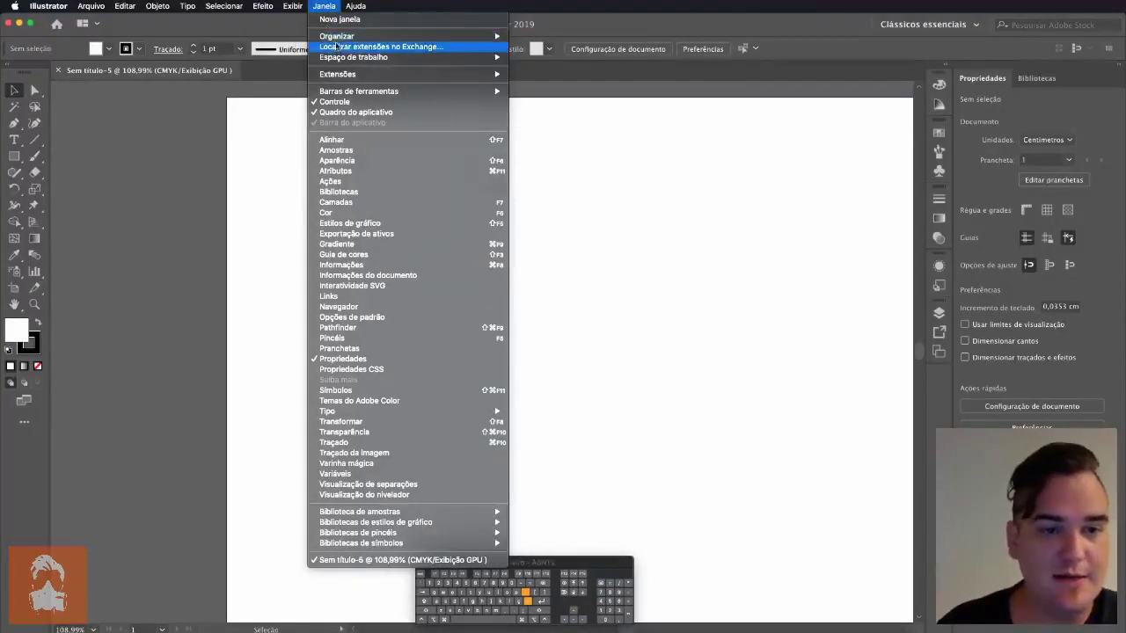
left_click(387, 102)
left_click(323, 6)
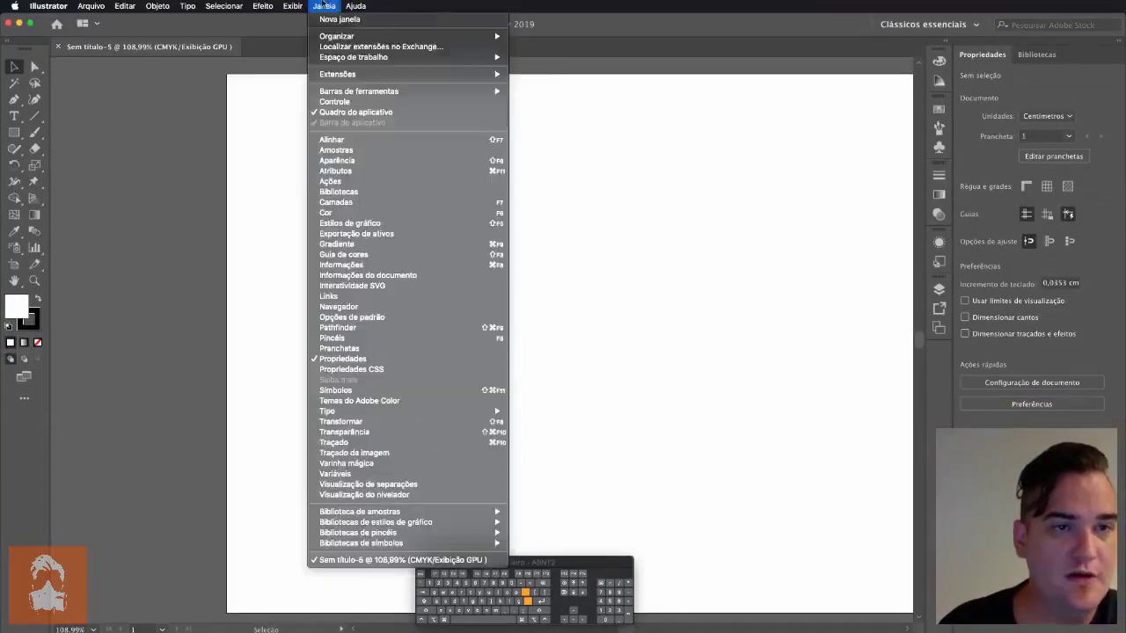
left_click(338, 102)
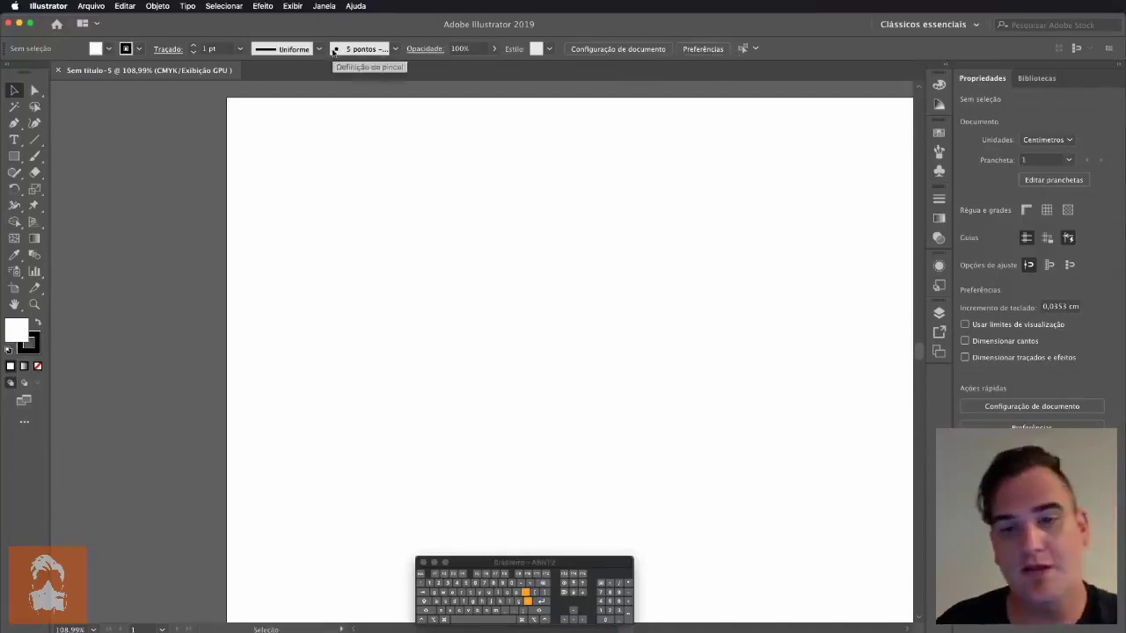
Step: Hide the Propriedades panel, show it again, and collapse it to icons
left_click(325, 7)
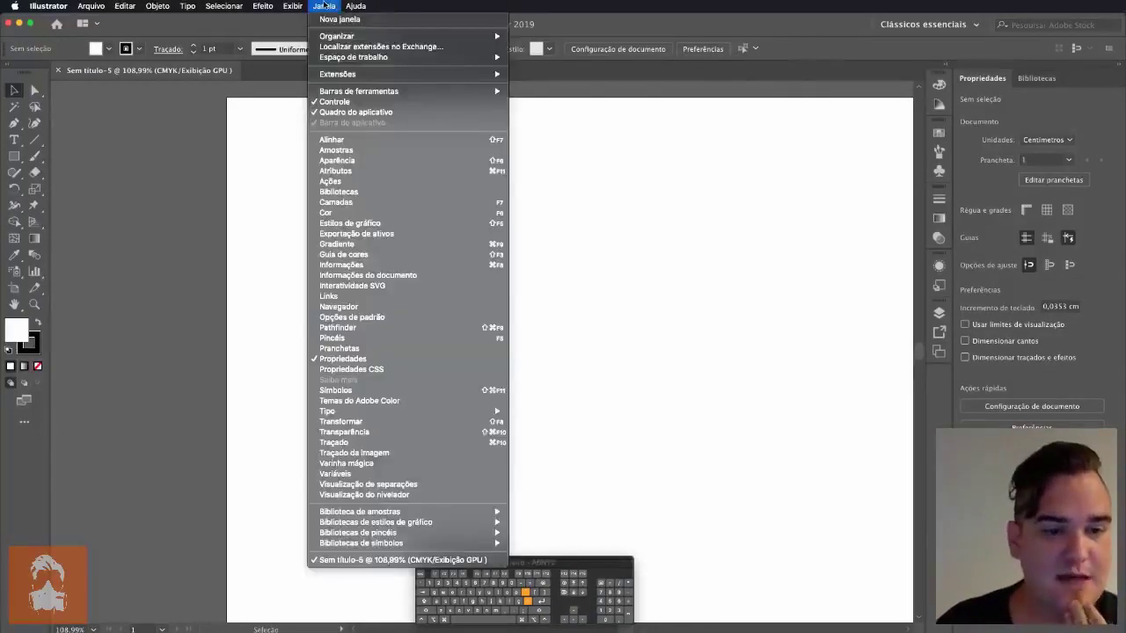
left_click(405, 359)
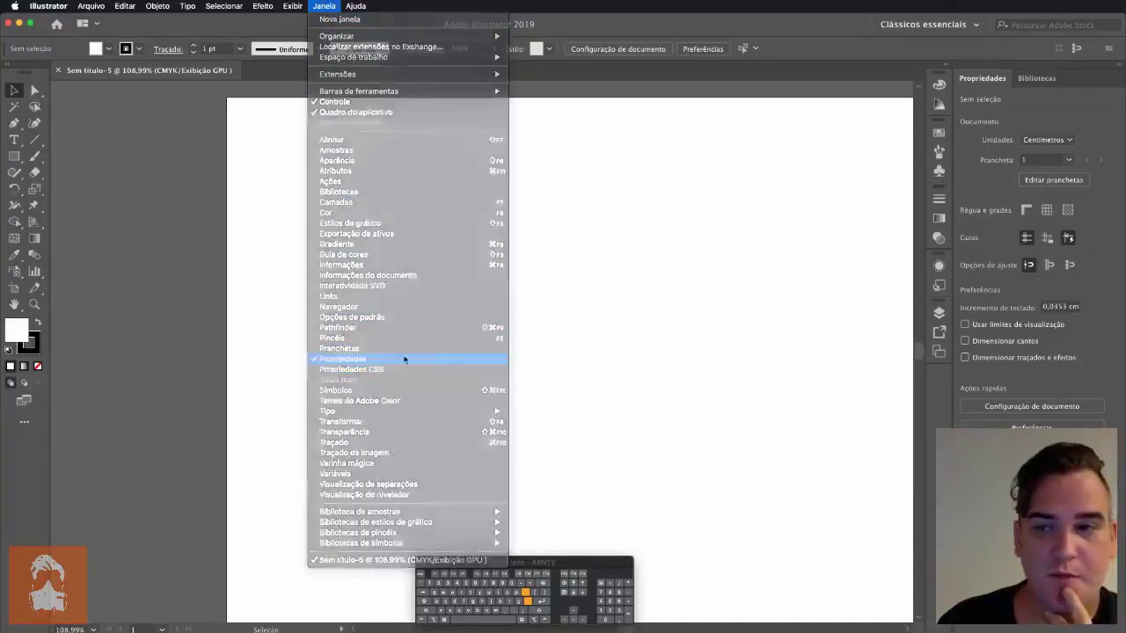
left_click(324, 6)
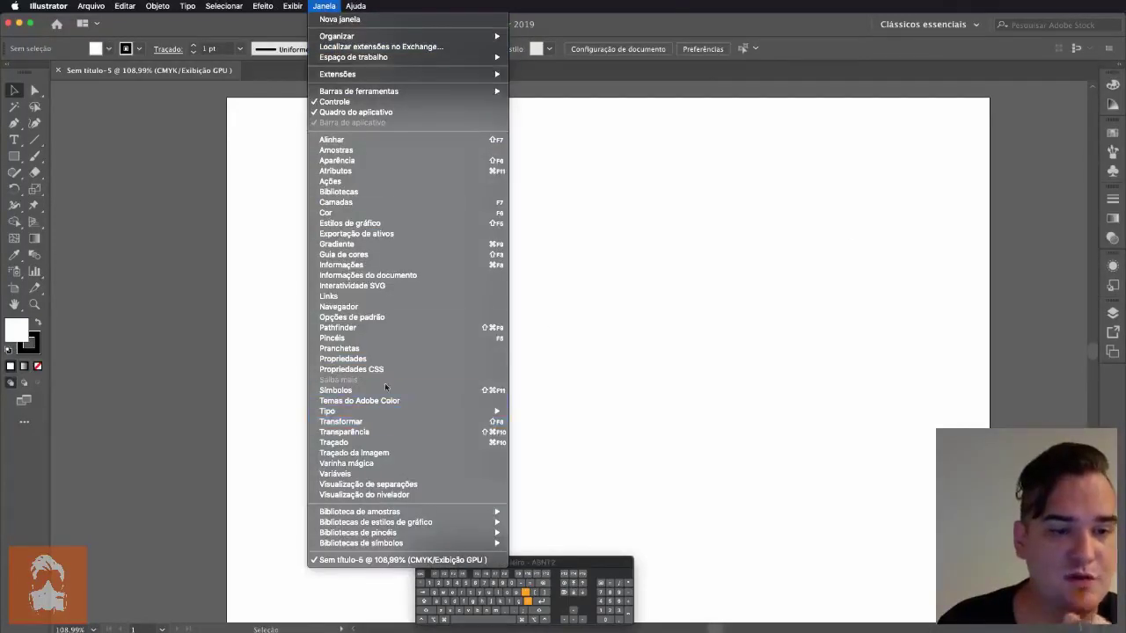
left_click(381, 358)
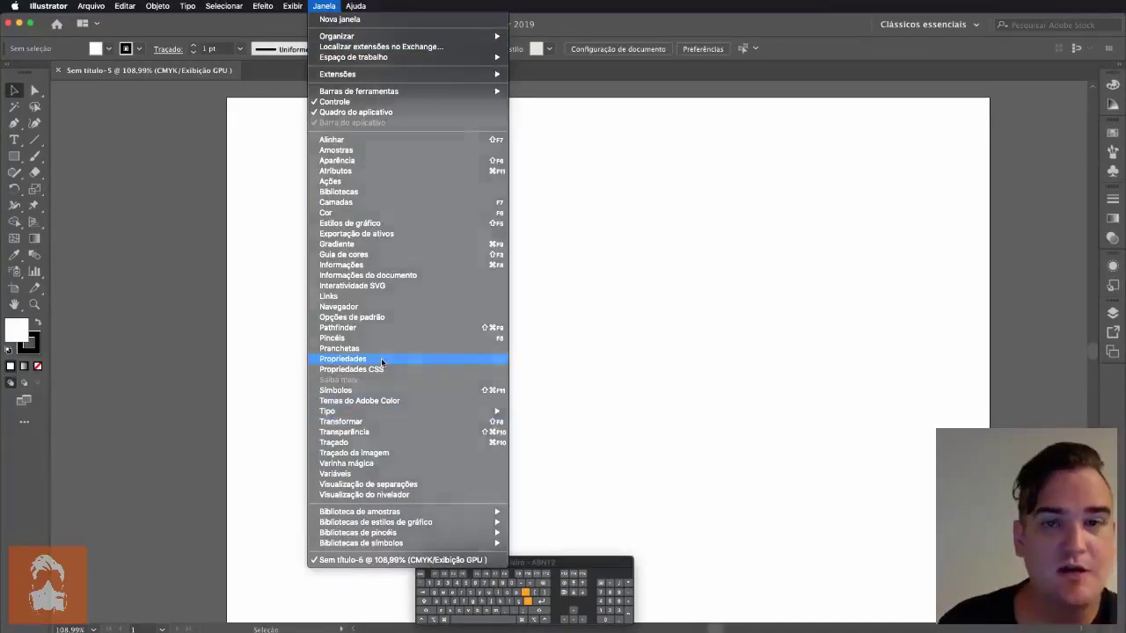
left_click(1121, 66)
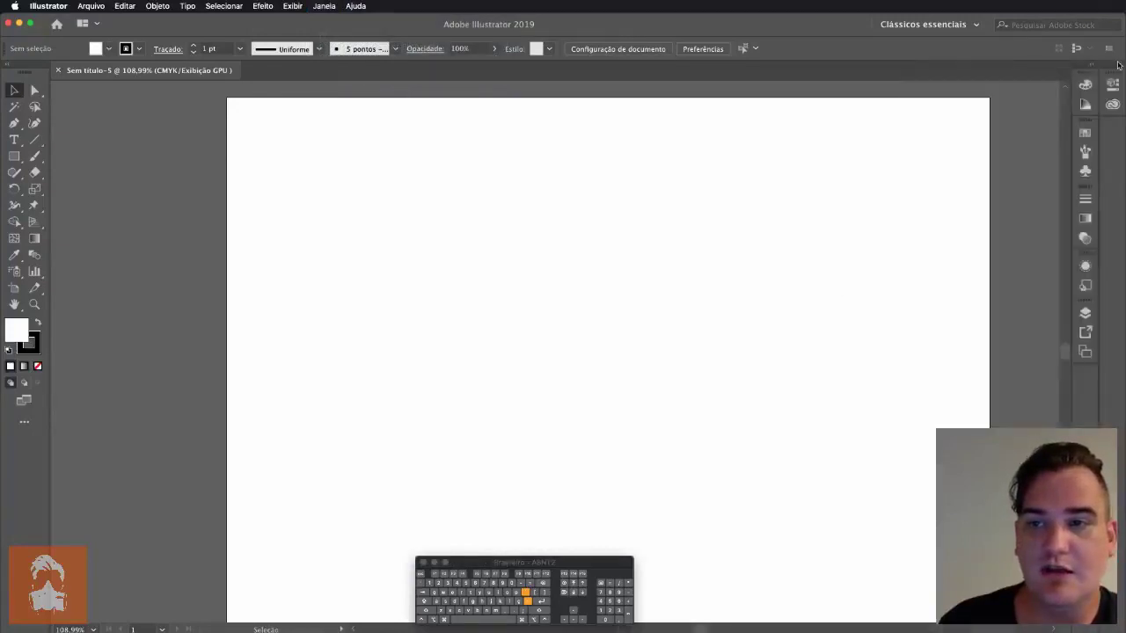
Step: Expand the dock holding the Propriedades and Bibliotecas panels and collapse it back to icons
left_click(1121, 66)
left_click(1120, 66)
left_click(1121, 66)
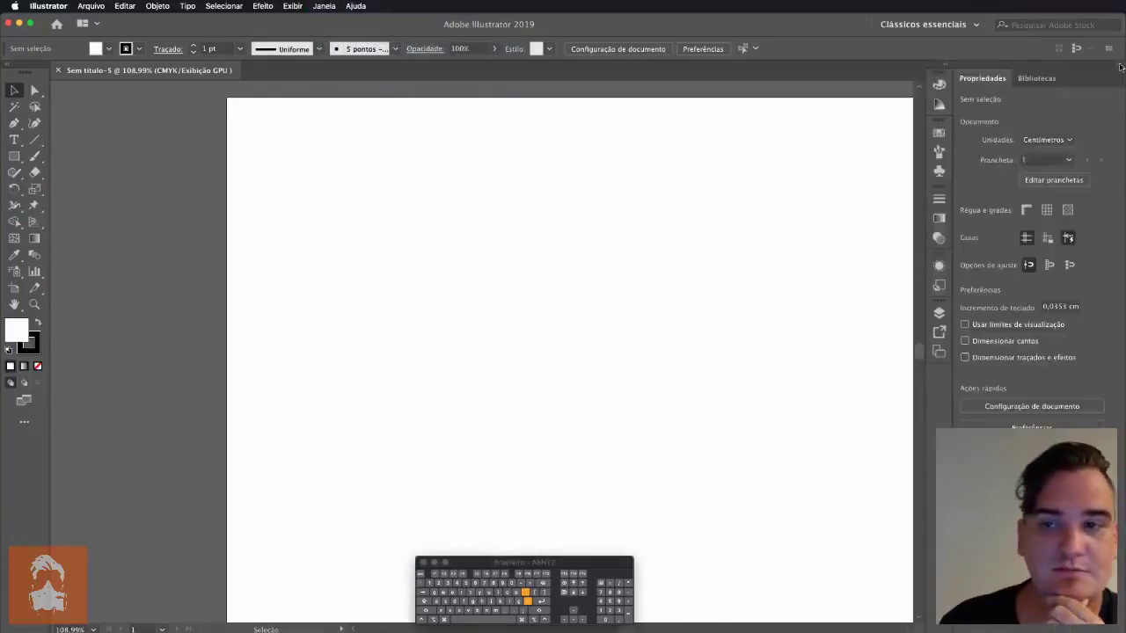
left_click(1121, 66)
Step: Switch the toolbar to a single column of tools and return it to two columns
left_click(5, 68)
left_click(5, 68)
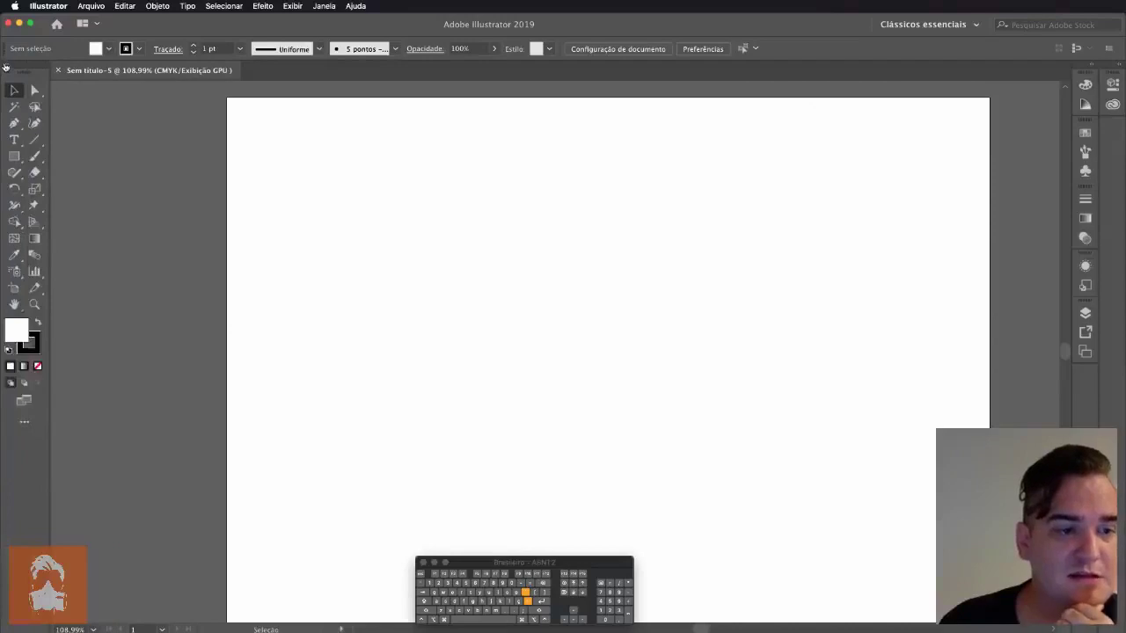
left_click(5, 67)
left_click(5, 66)
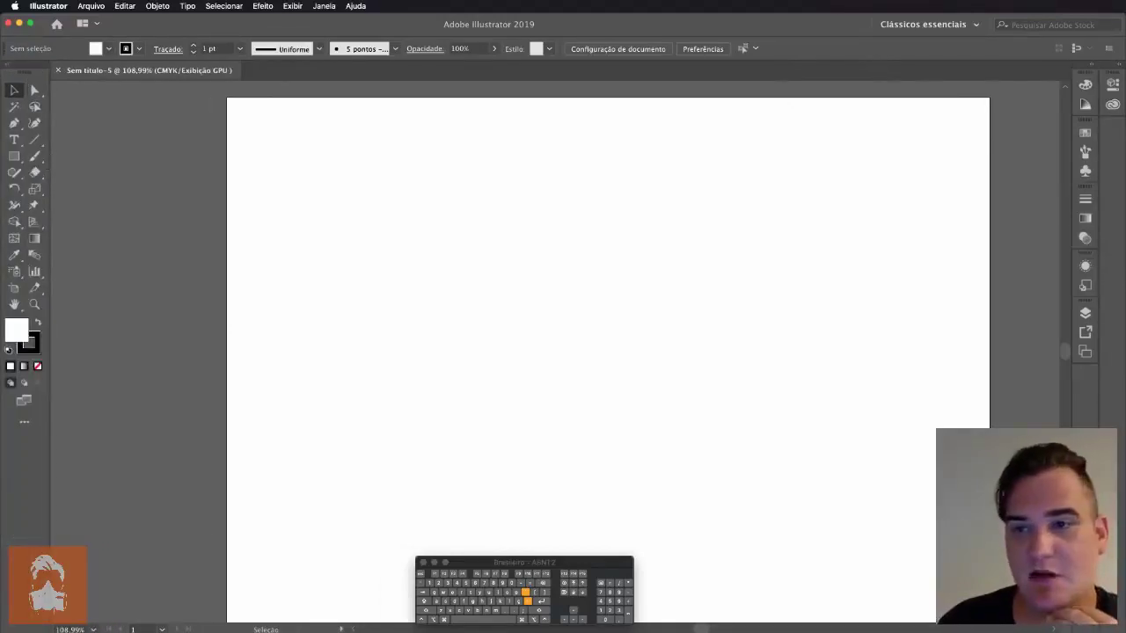
Step: Expand the icon dock so the Cor, Amostras, Traçado, Aparência and Camadas panels are fully shown
left_click(1095, 70)
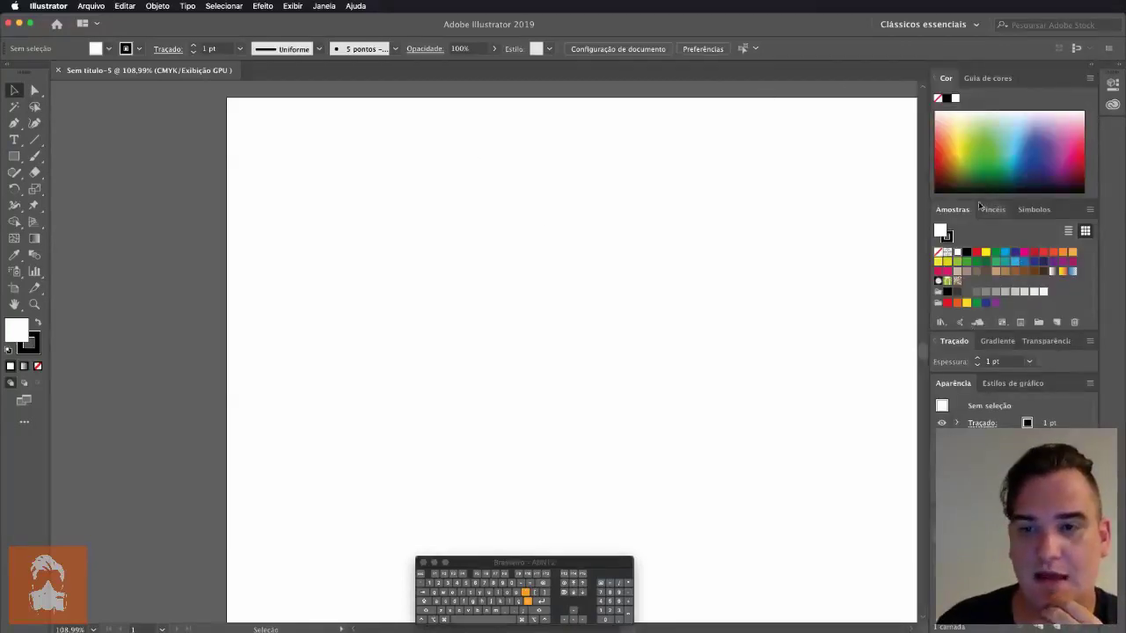
left_click(1095, 68)
left_click(1095, 68)
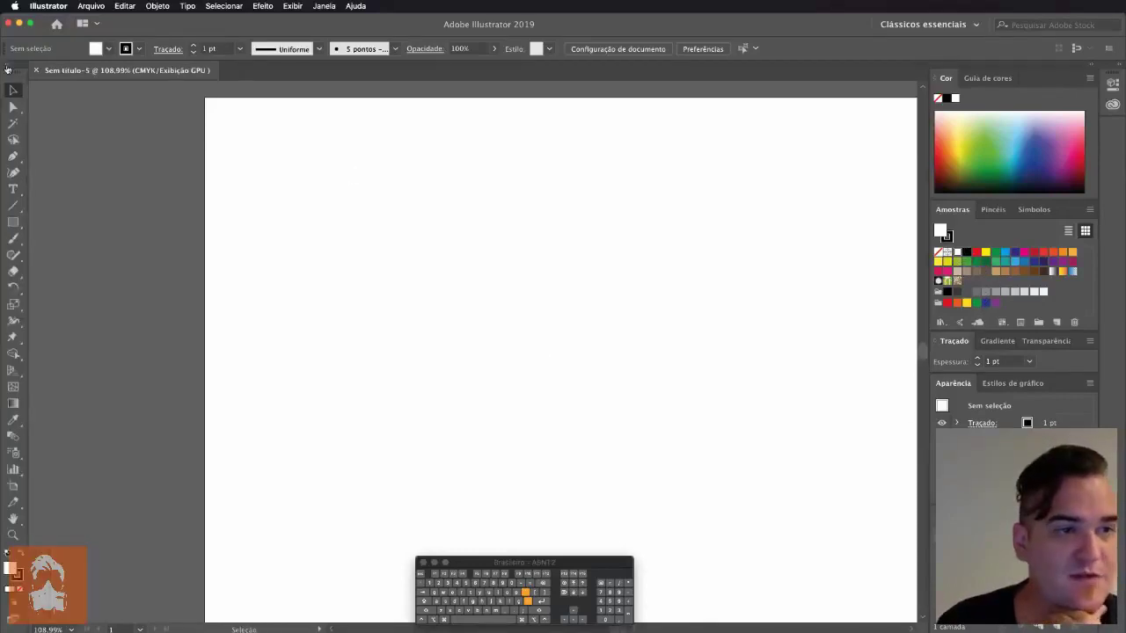
Step: Toggle the toolbar's column layout back to two columns, and expand and re-collapse the Propriedades dock
left_click(7, 68)
left_click(7, 68)
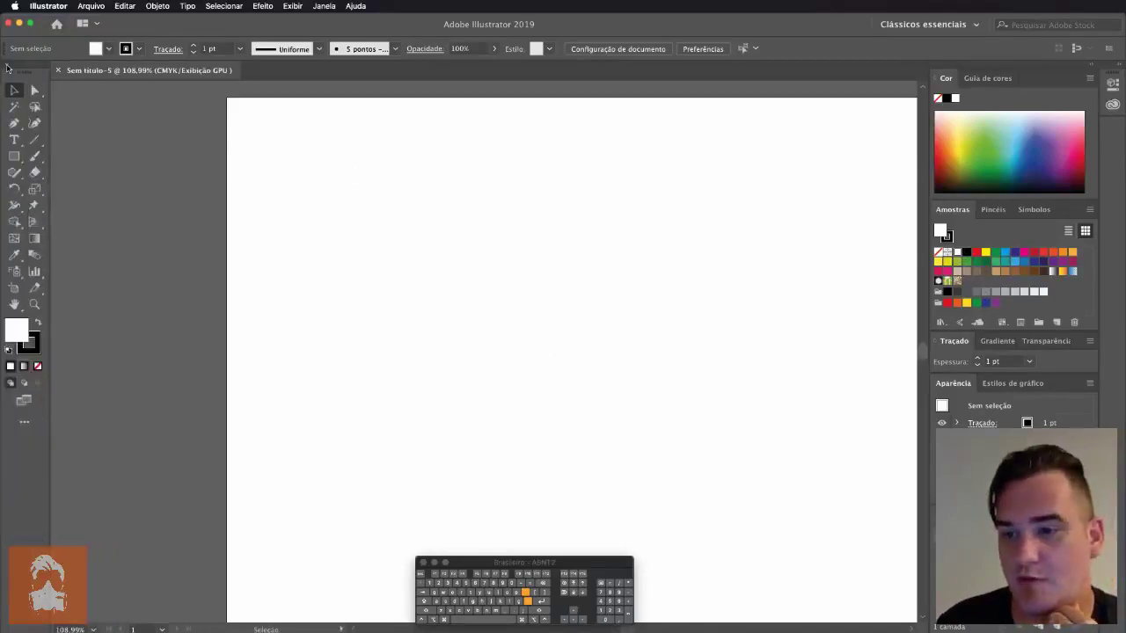
left_click(1119, 67)
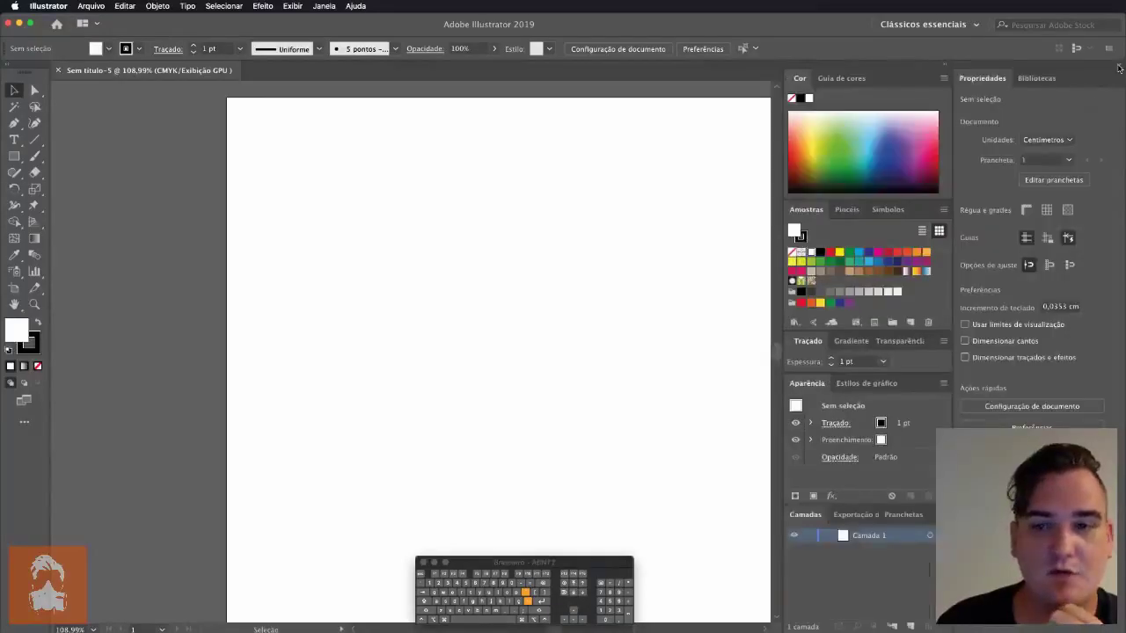
left_click(1119, 68)
left_click(1119, 67)
left_click(1119, 67)
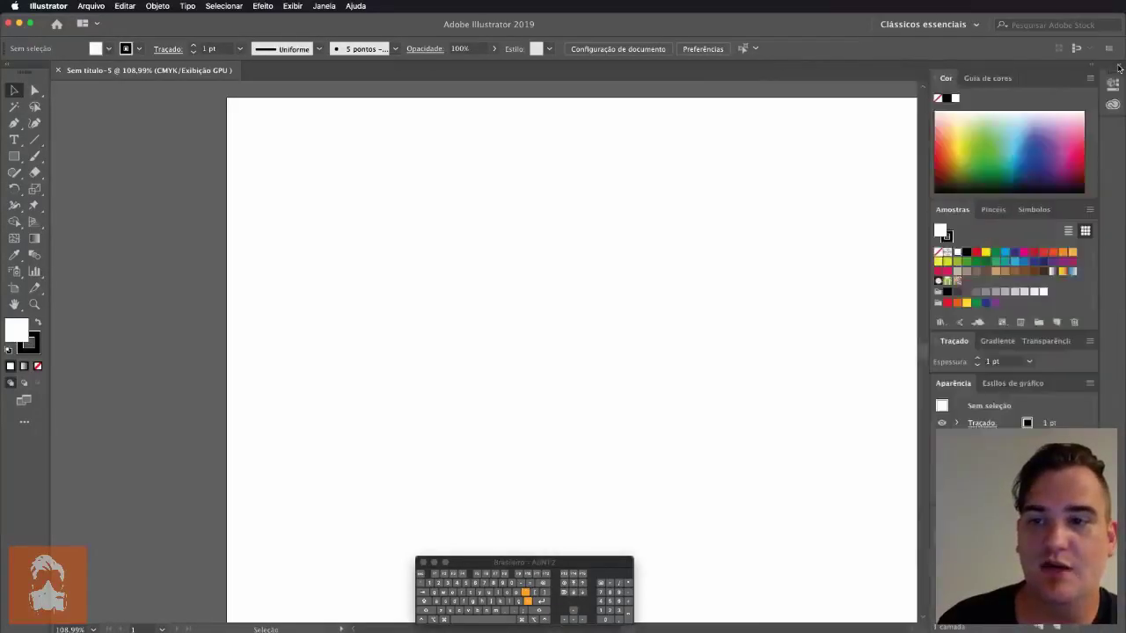
left_click(1119, 67)
left_click(1119, 68)
left_click(330, 5)
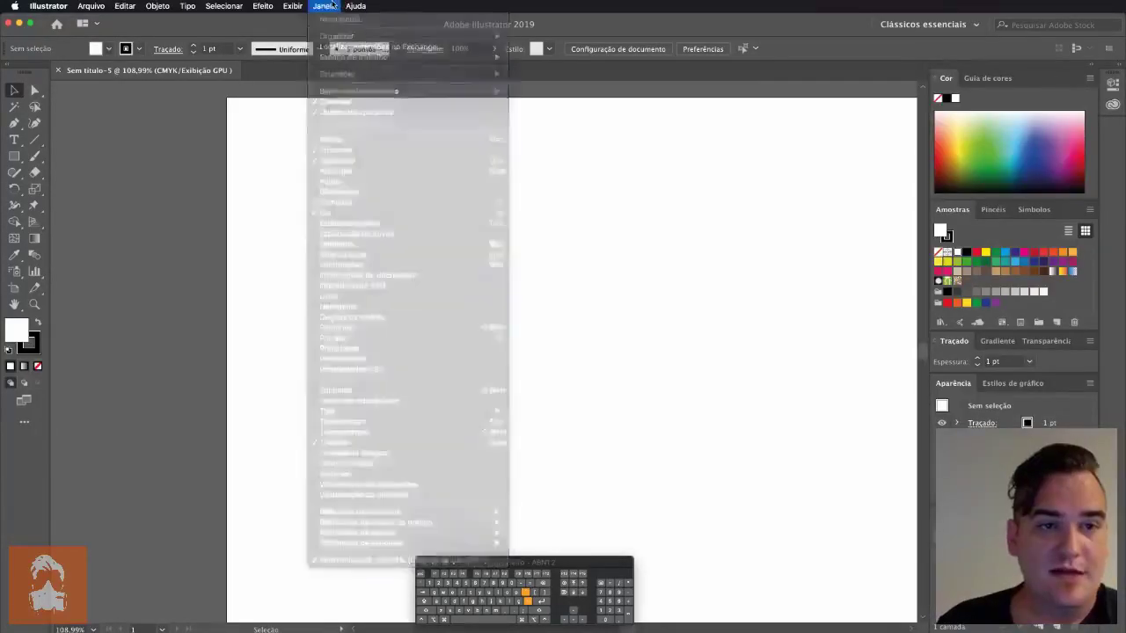
left_click(332, 4)
left_click(332, 5)
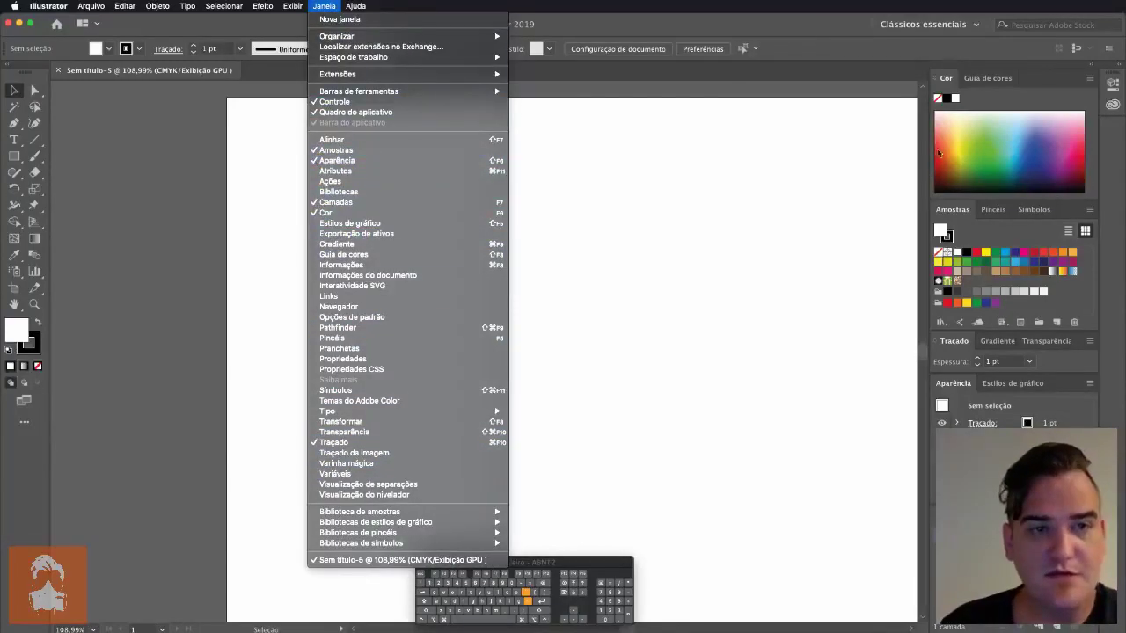
left_click(669, 153)
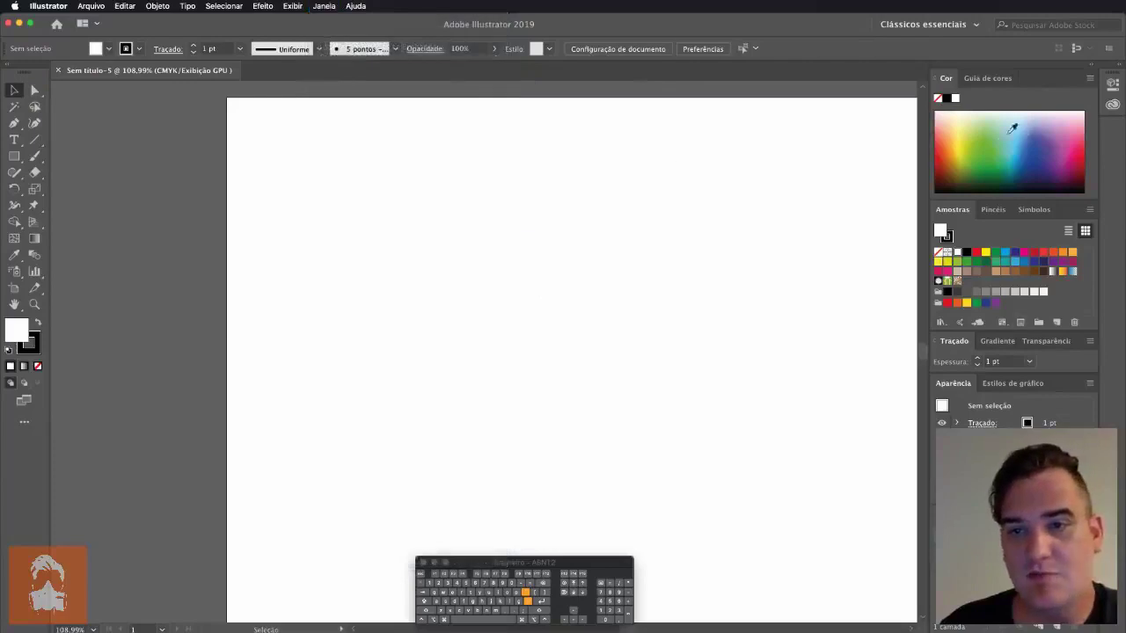
Step: Cycle the Cor panel through its compact and expanded layouts, leaving the C, M, Y and K sliders shown
left_click(937, 81)
left_click(937, 81)
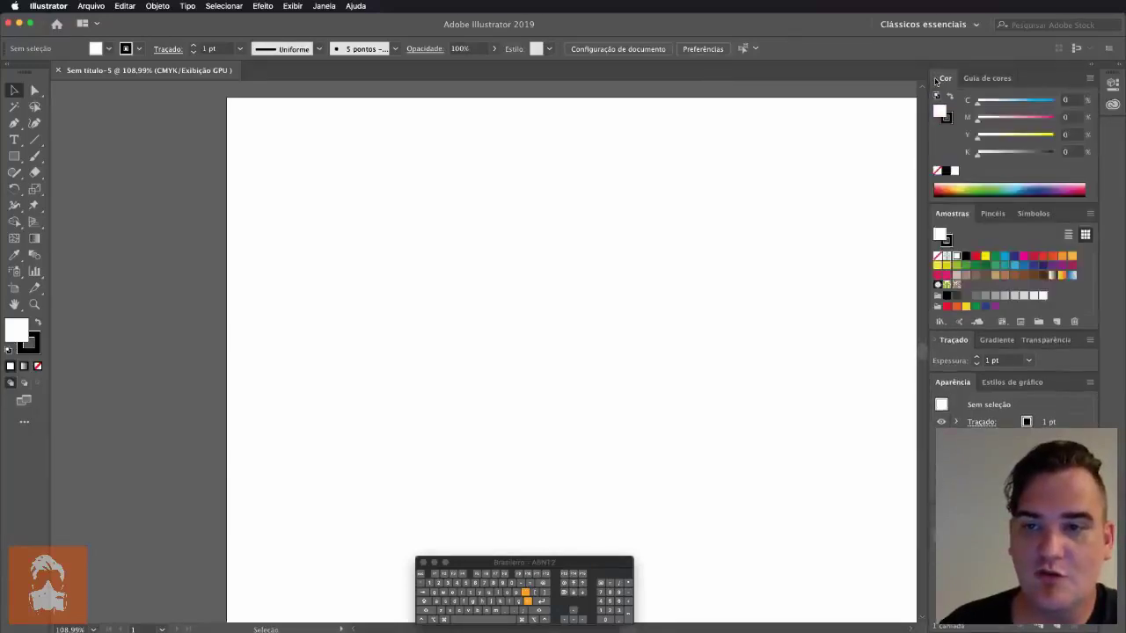
left_click(936, 81)
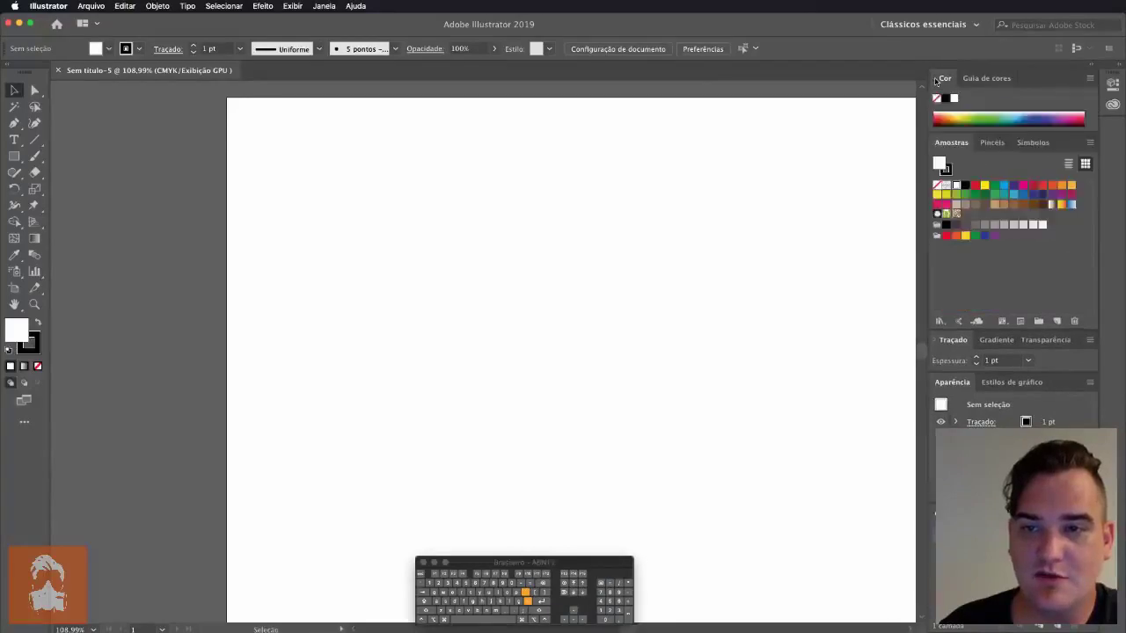
left_click(939, 80)
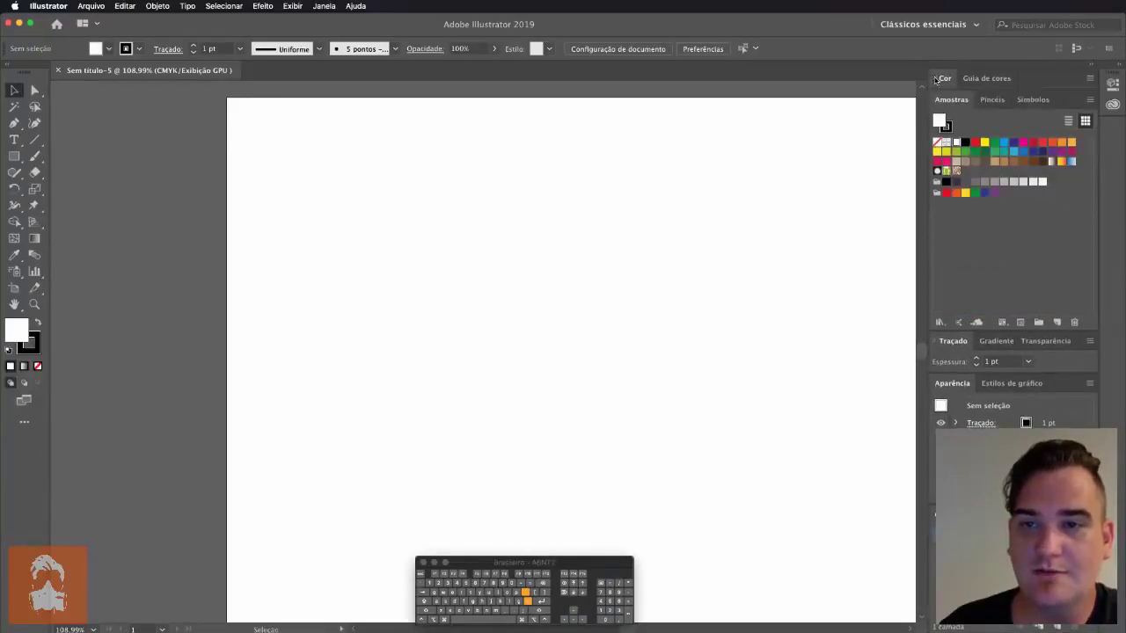
left_click(938, 80)
left_click(936, 81)
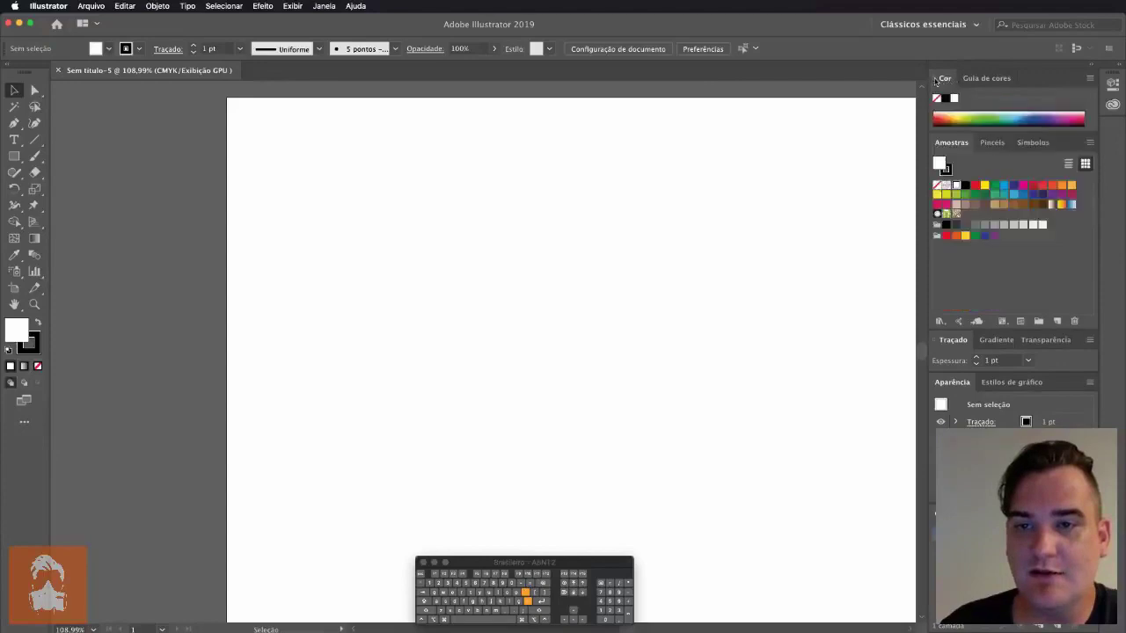
left_click(935, 81)
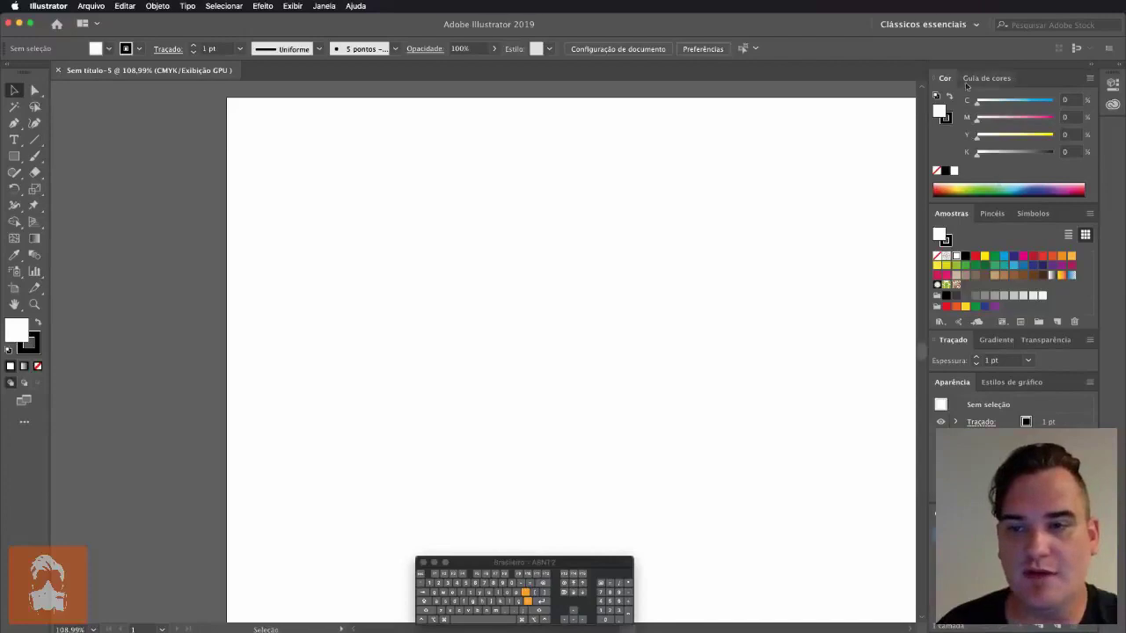
Step: Set the document color mode to Cor CMYK
left_click(91, 6)
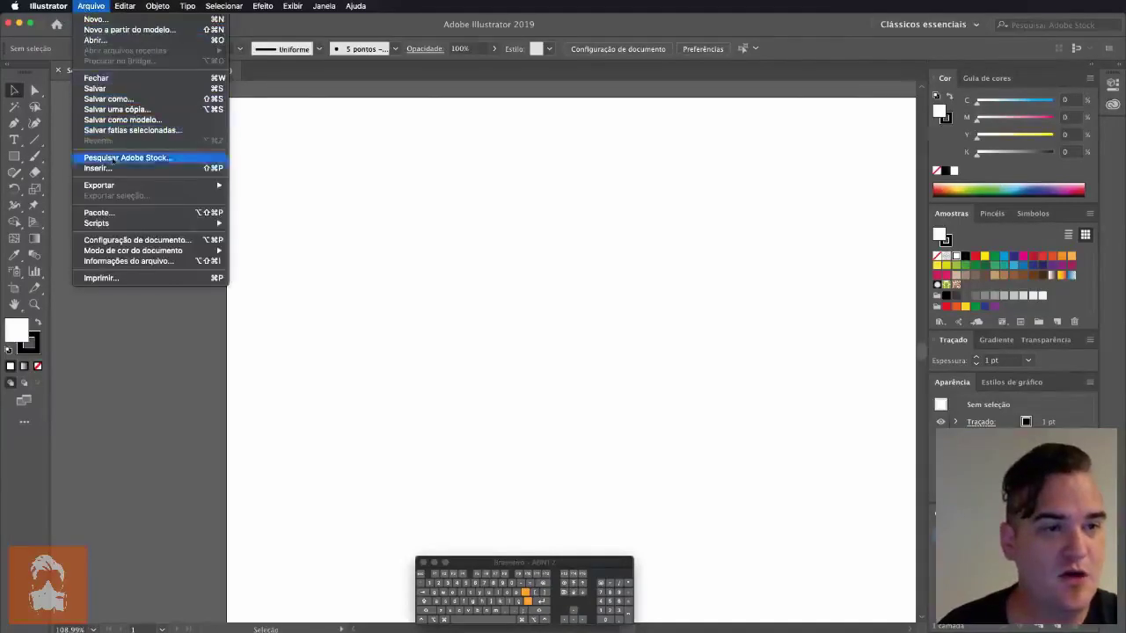
mouse_move(189, 255)
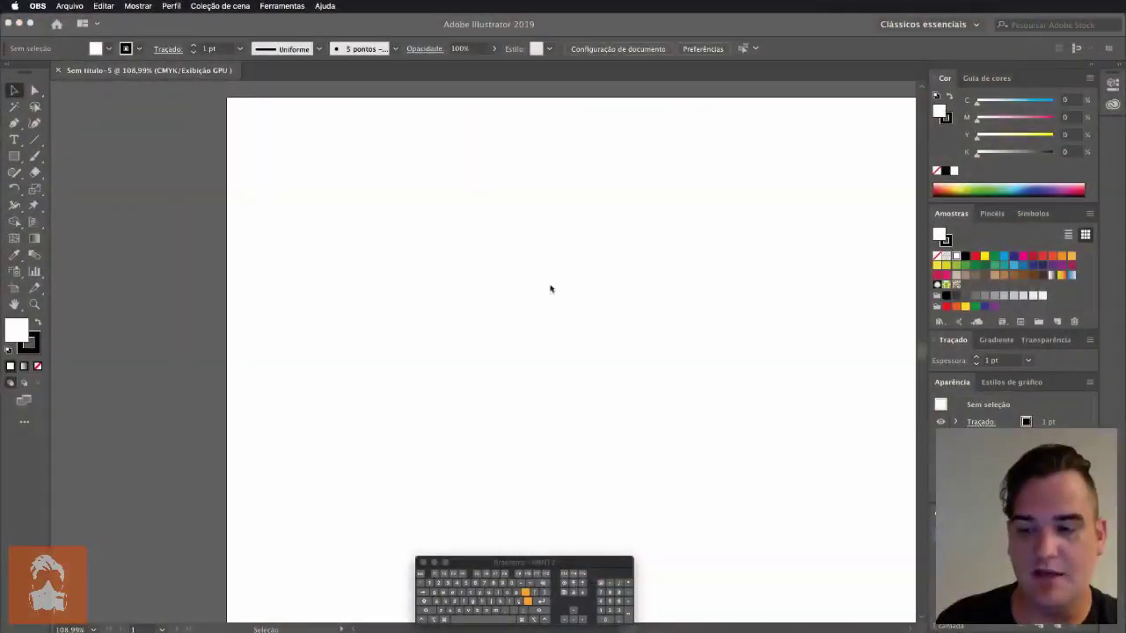
left_click(127, 48)
left_click(90, 5)
mouse_move(176, 251)
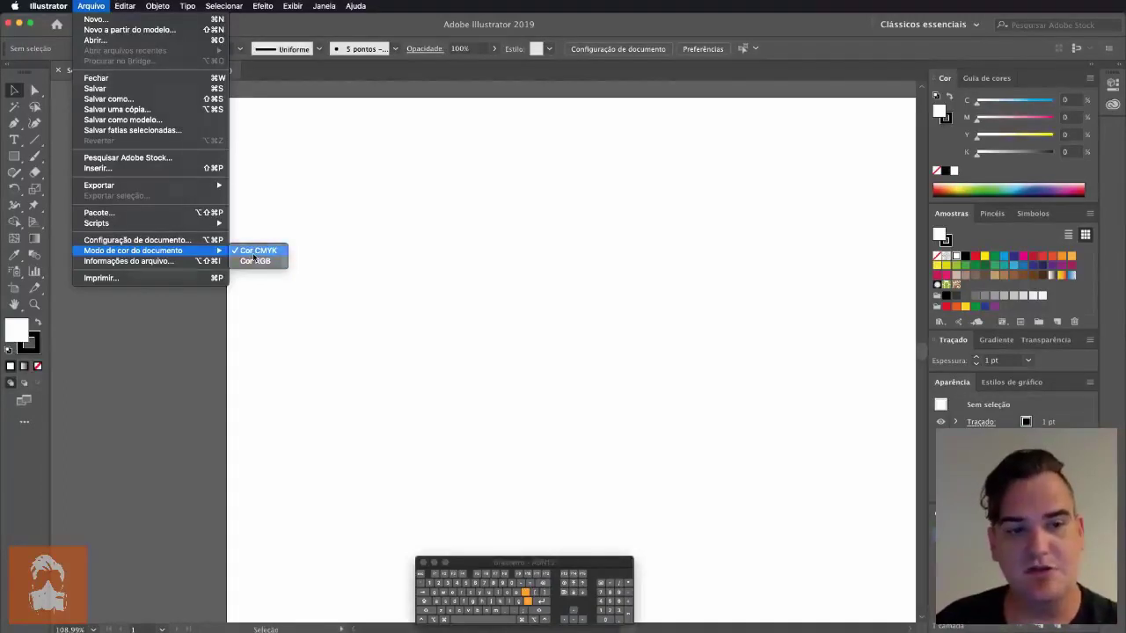
left_click(254, 254)
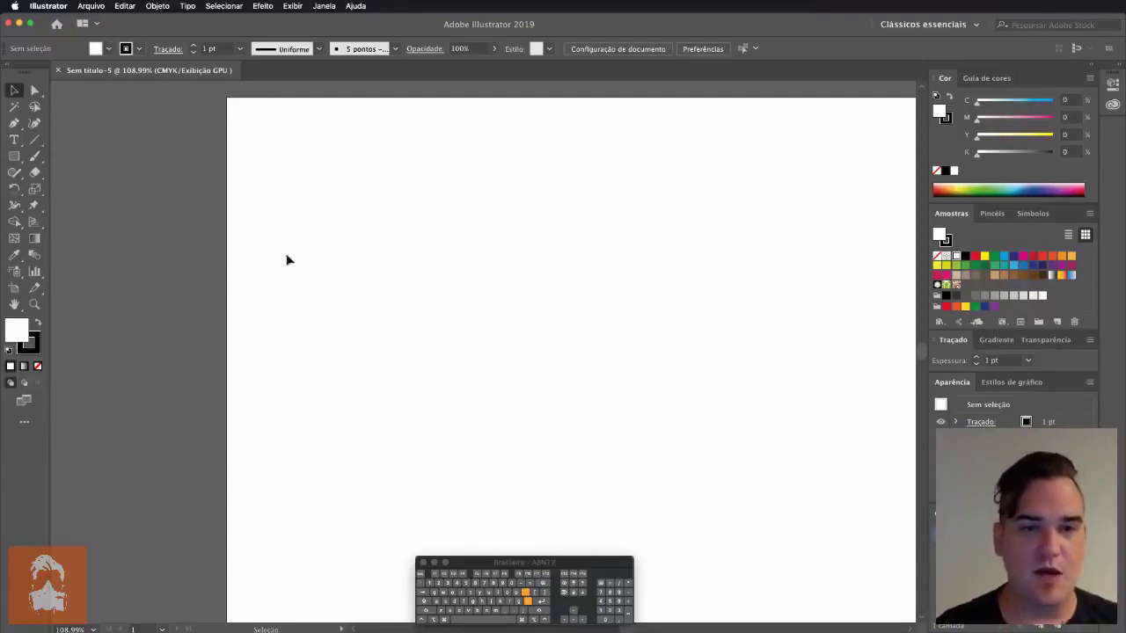
Step: Fit the artboard to the window and look up the Ajustar prancheta à janela command among the view options
key("super")
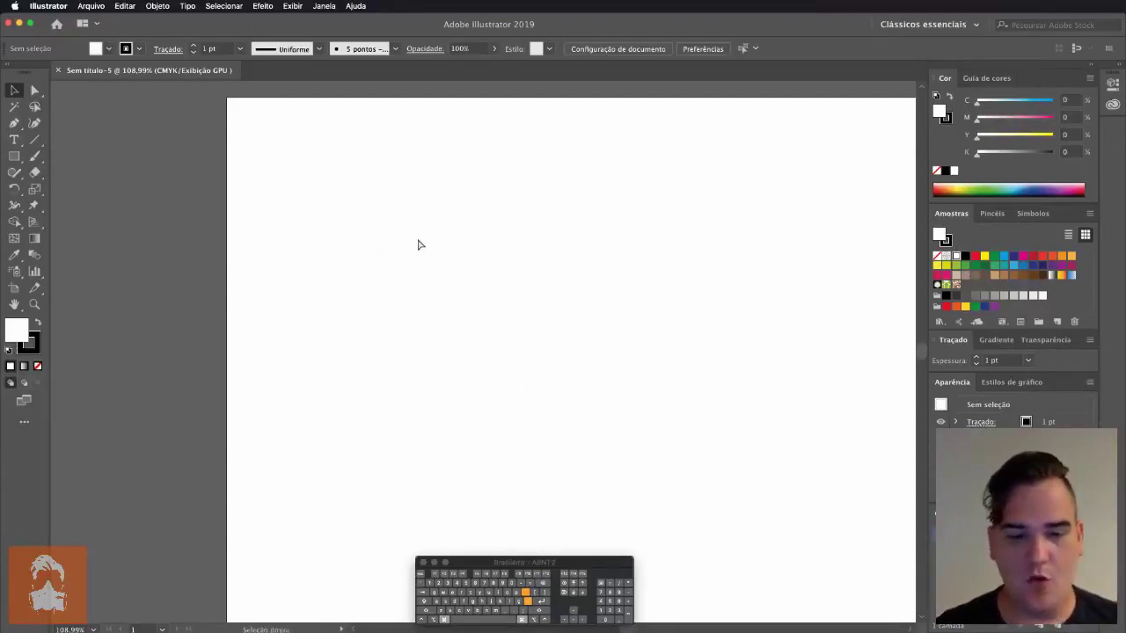
key("ctrl")
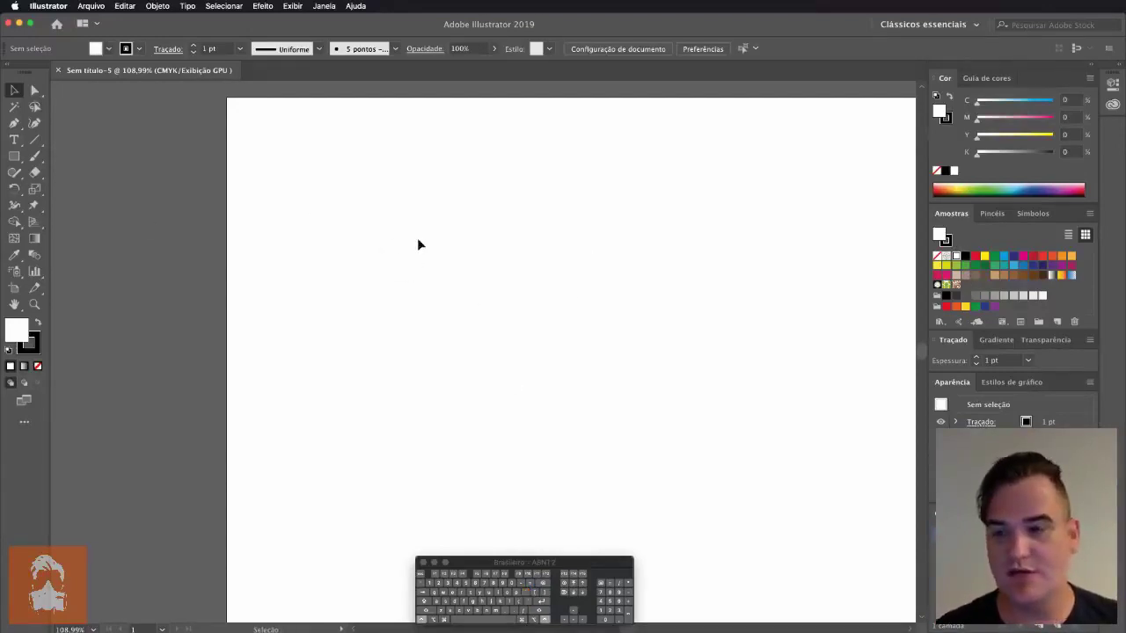
key("super+0")
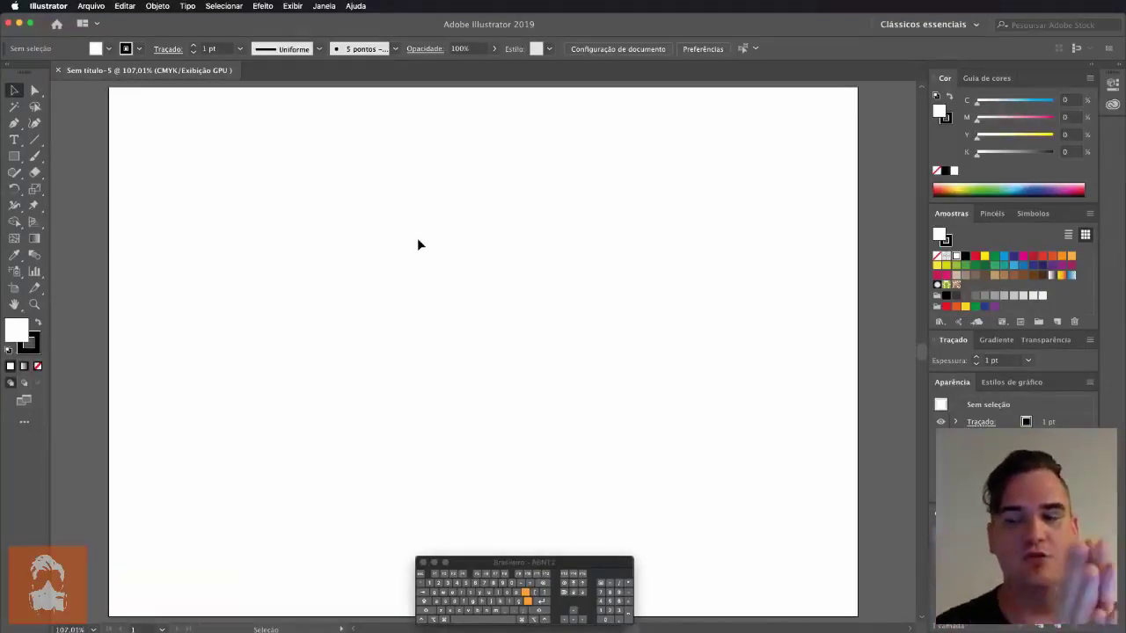
left_click(293, 6)
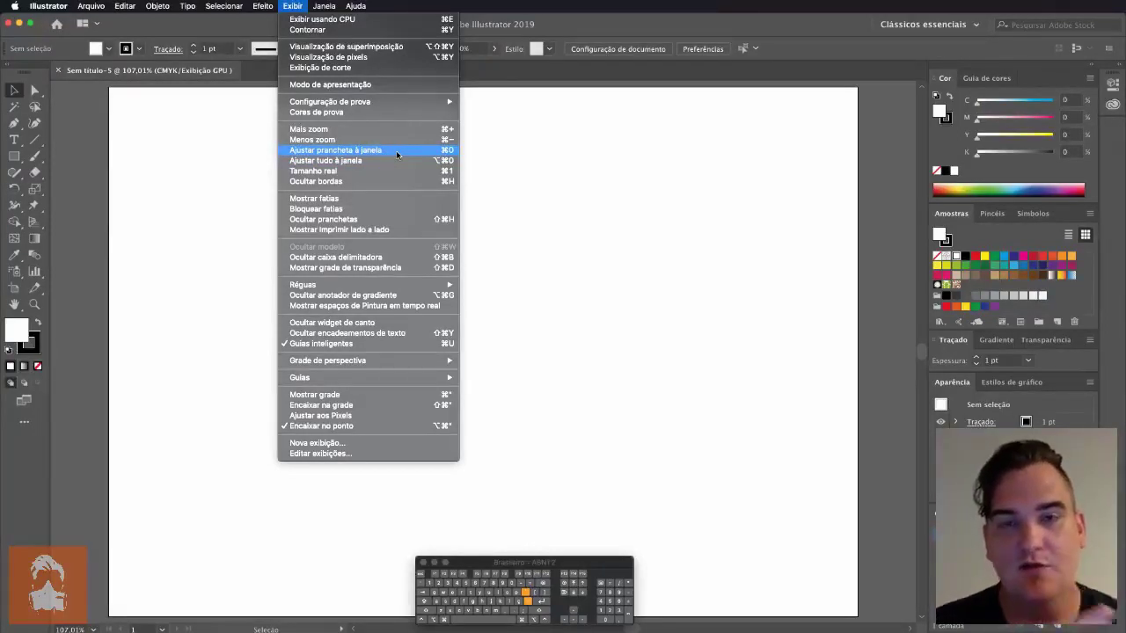
left_click(484, 162)
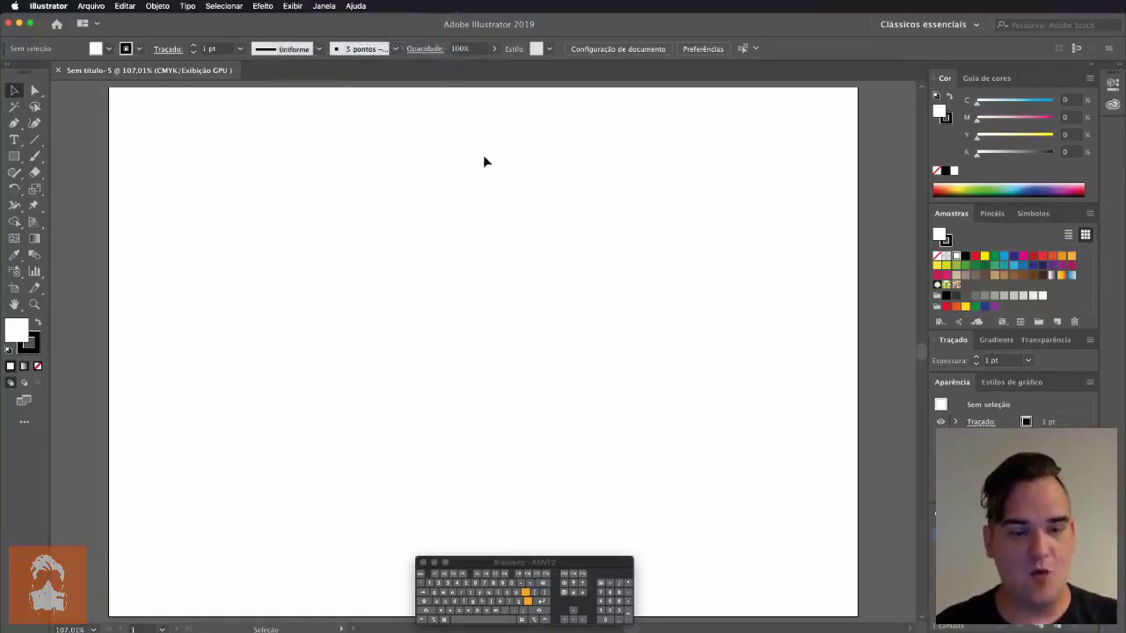
Step: Zoom the artboard view out and in repeatedly, ending at 25%, and fit the artboard to the window again
key("a")
key("v")
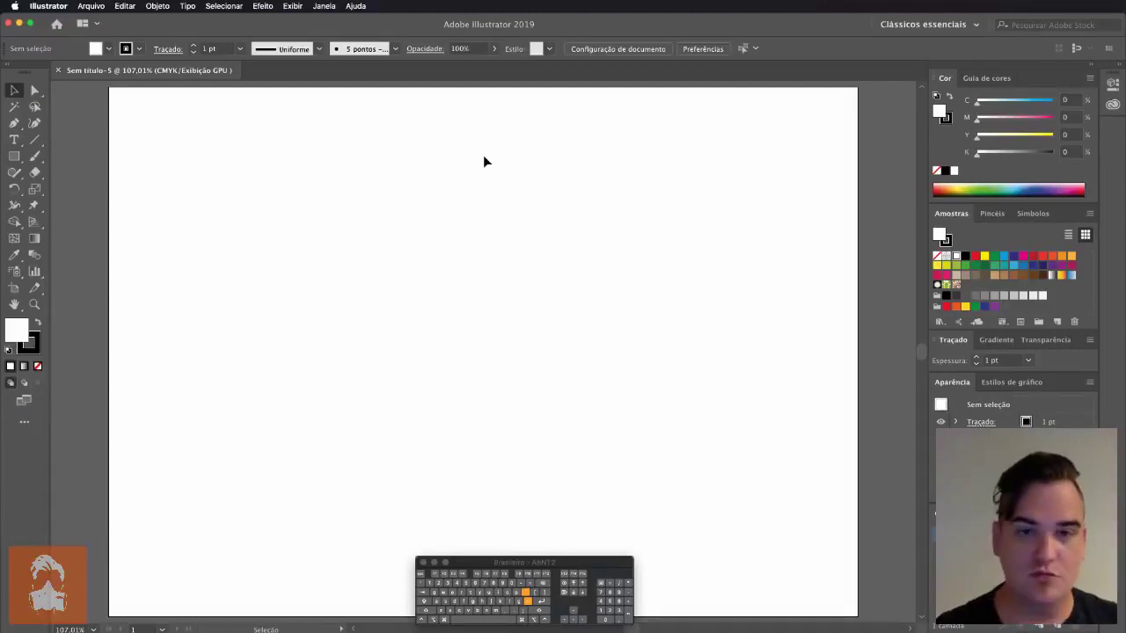
key("super+minus")
key("super+minus")
key("super+minus")
key("super+minus")
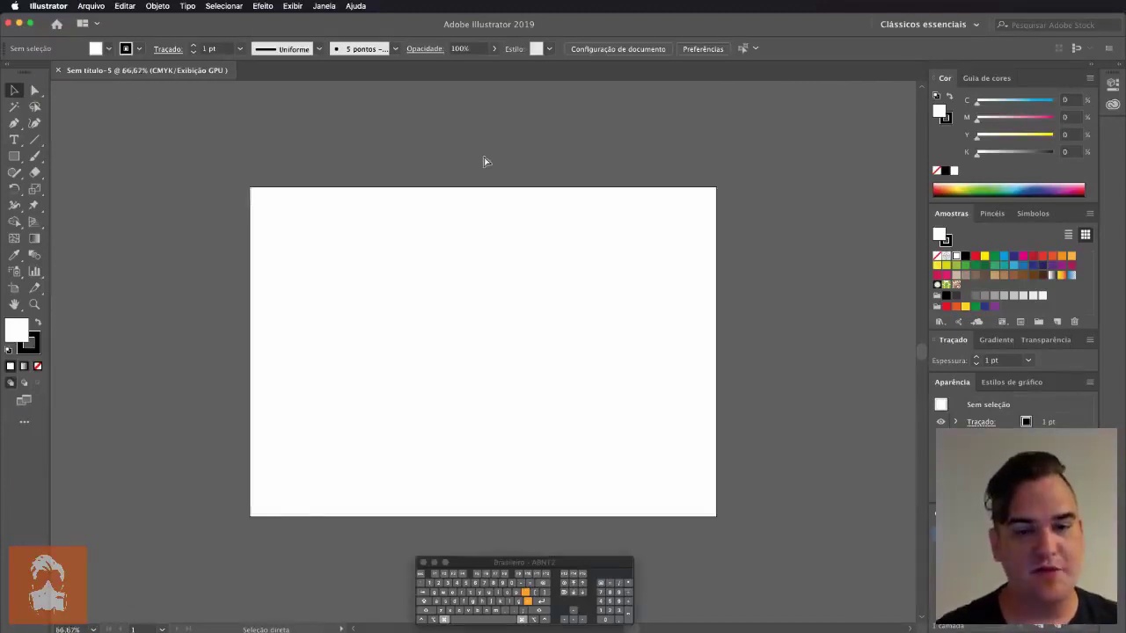
key("super+minus")
key("super+plus")
key("super+plus")
key("super+plus")
key("super+plus")
key("super+plus")
key("super+plus")
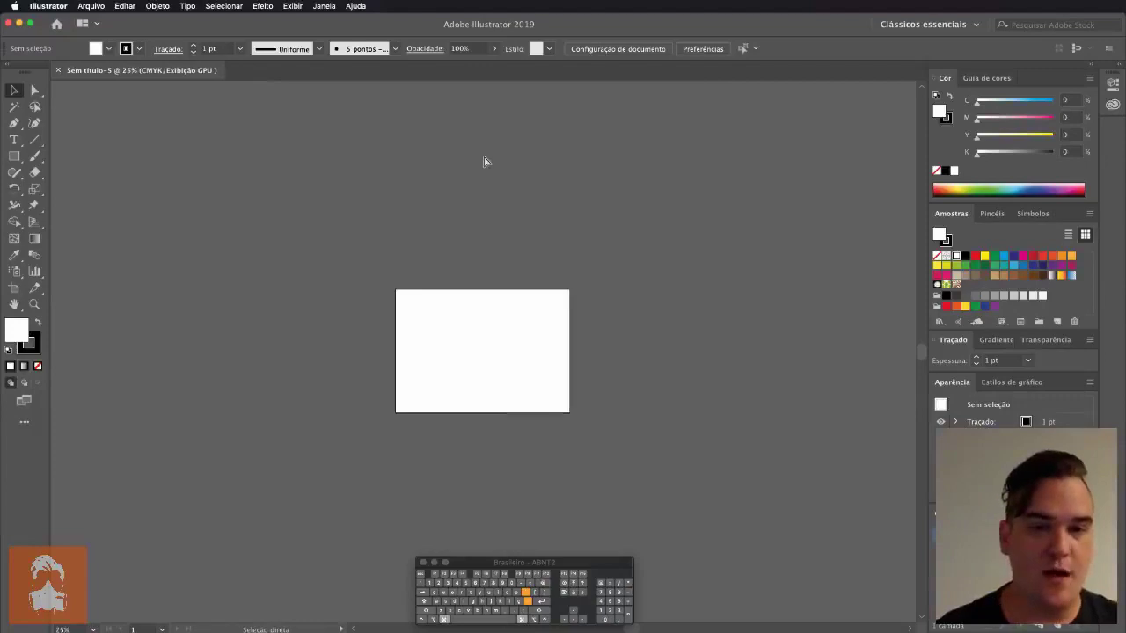
key("super+minus")
key("super+minus")
key("super+minus")
key("super+minus")
key("super+minus")
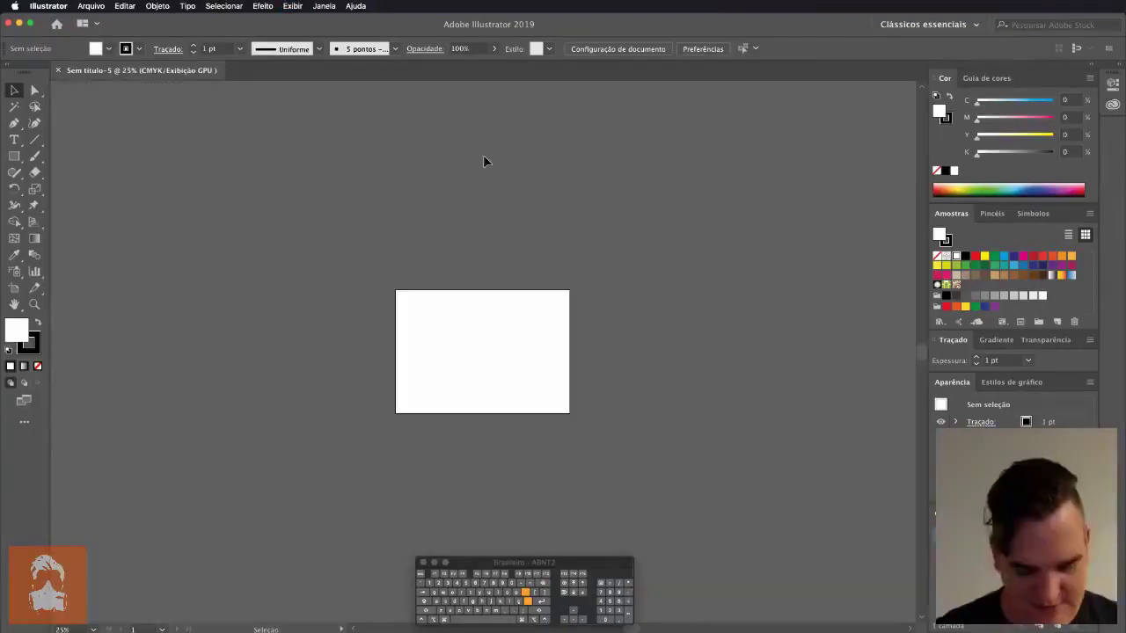
key("super+0")
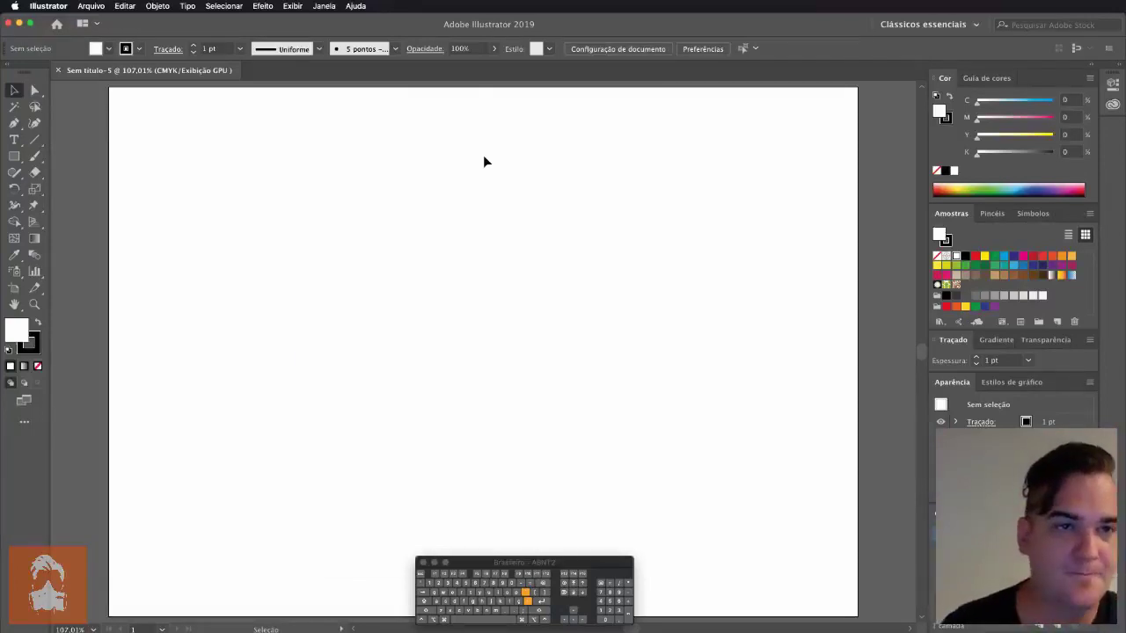
Step: Show the Navegador panel and place it over the canvas beside the Cor panel
left_click(323, 5)
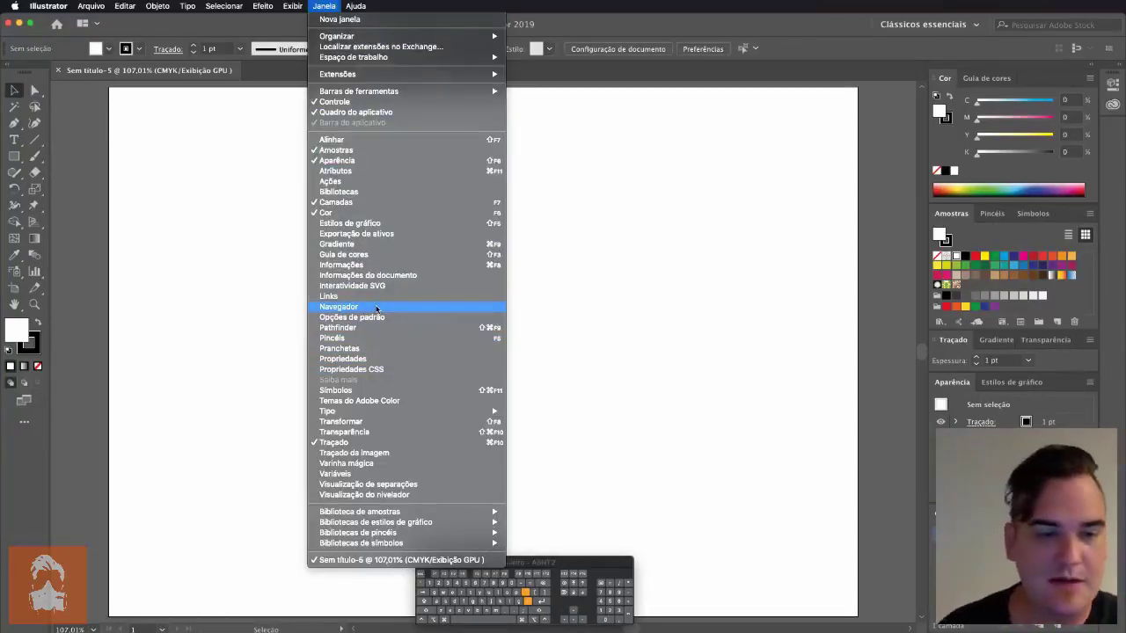
left_click(376, 308)
left_click_drag(194, 195, 864, 115)
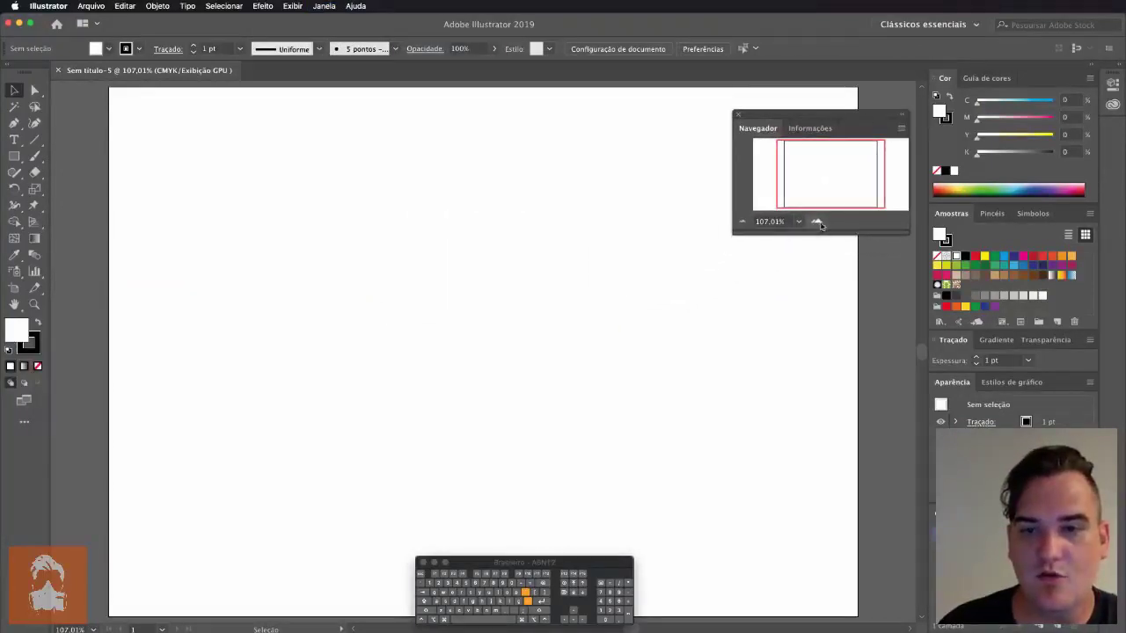
Step: Pan the artboard view by moving the Navegador preview's view box, and make the Navegador panel taller
mouse_move(827, 181)
left_mouse_down()
mouse_move(829, 194)
mouse_move(870, 194)
mouse_move(845, 172)
left_mouse_up()
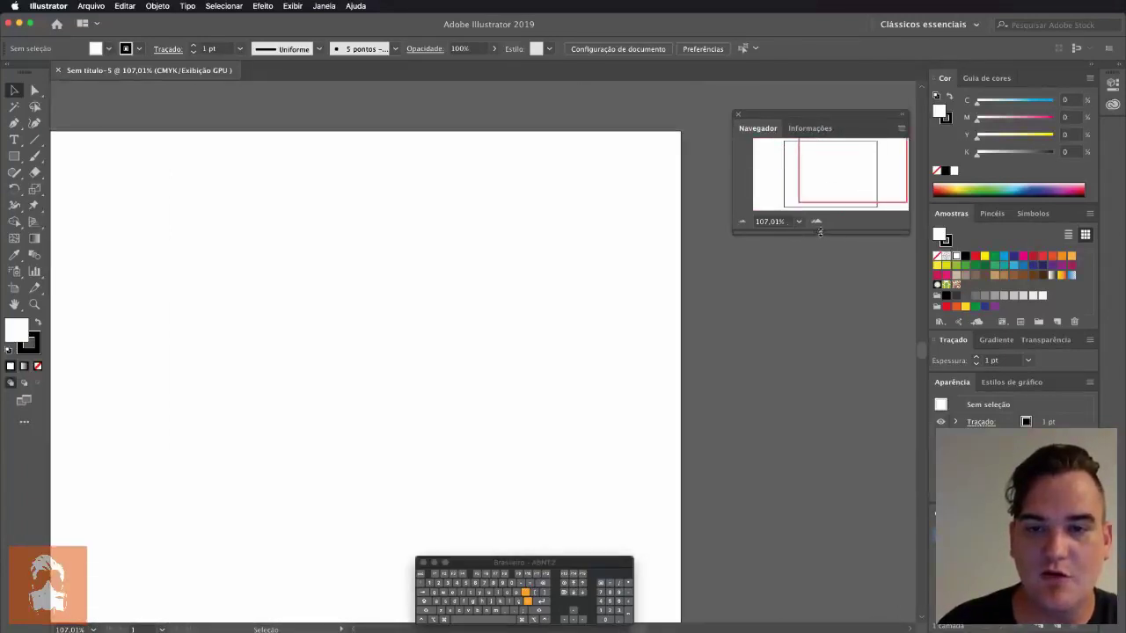
left_click_drag(820, 234, 819, 283)
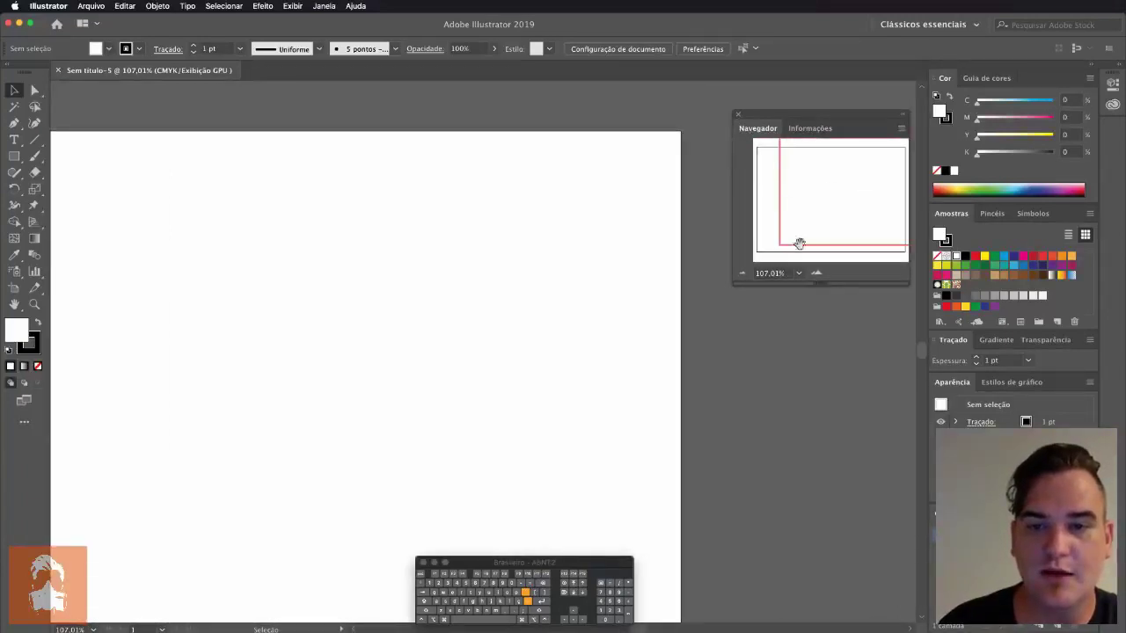
Step: Zoom the artboard view out to 25% from the Navegador panel and close the panel
left_click(799, 273)
left_click(742, 273)
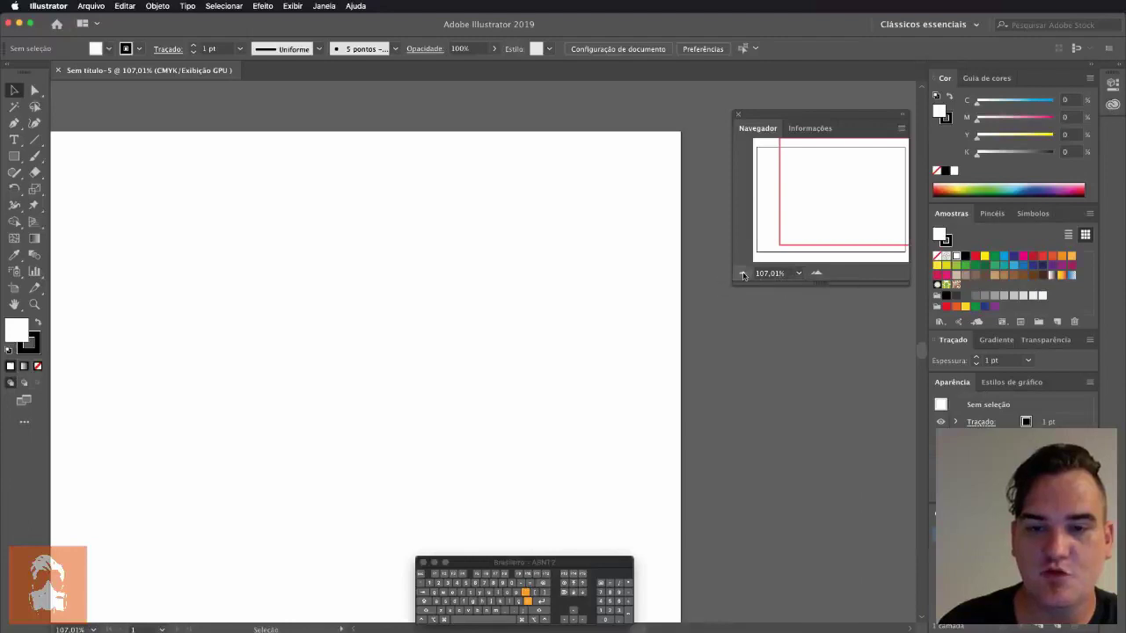
left_click(742, 274)
left_click(743, 273)
left_click(742, 273)
left_click_drag(798, 212, 777, 173)
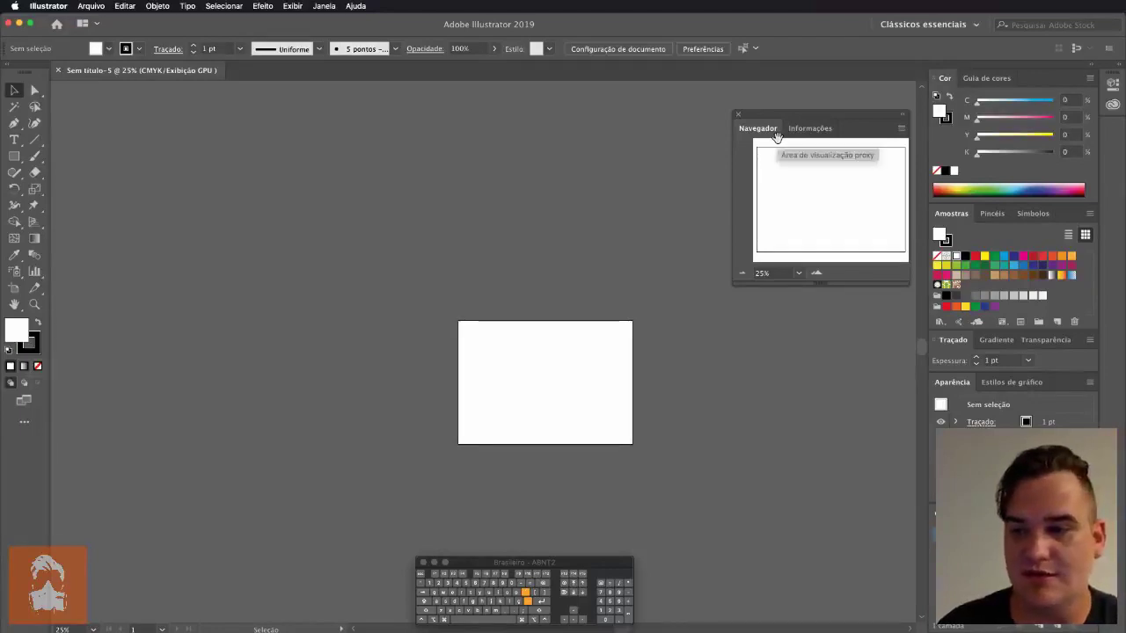
left_click(738, 114)
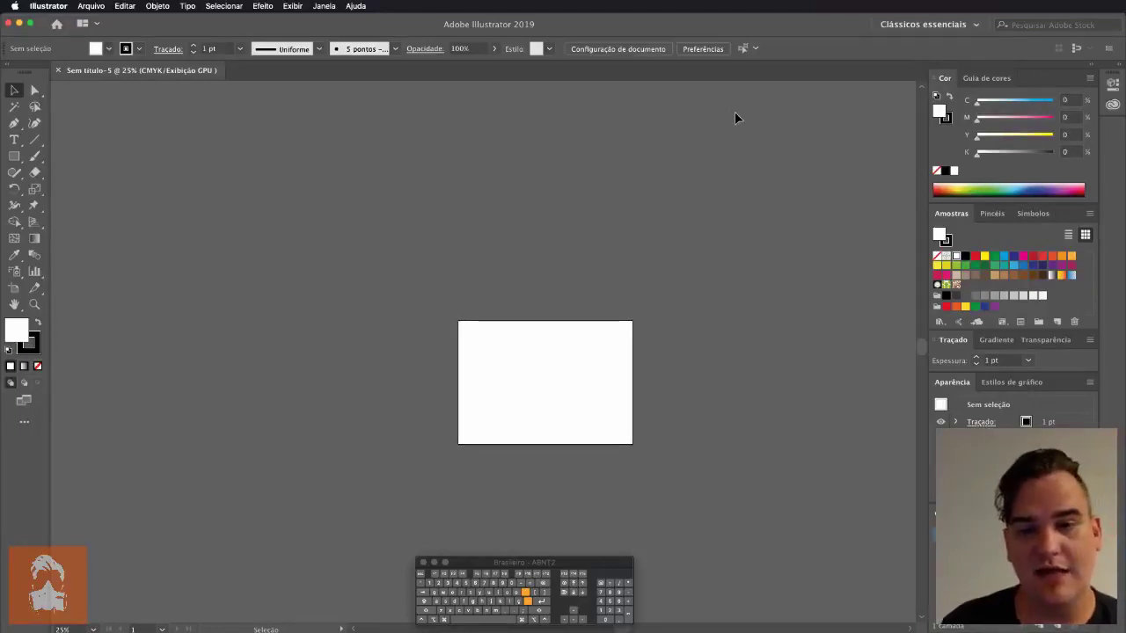
Step: Zoom in on the artboard to 66,67% with the Zoom tool
left_click(35, 304)
left_click(483, 359)
left_click(483, 359)
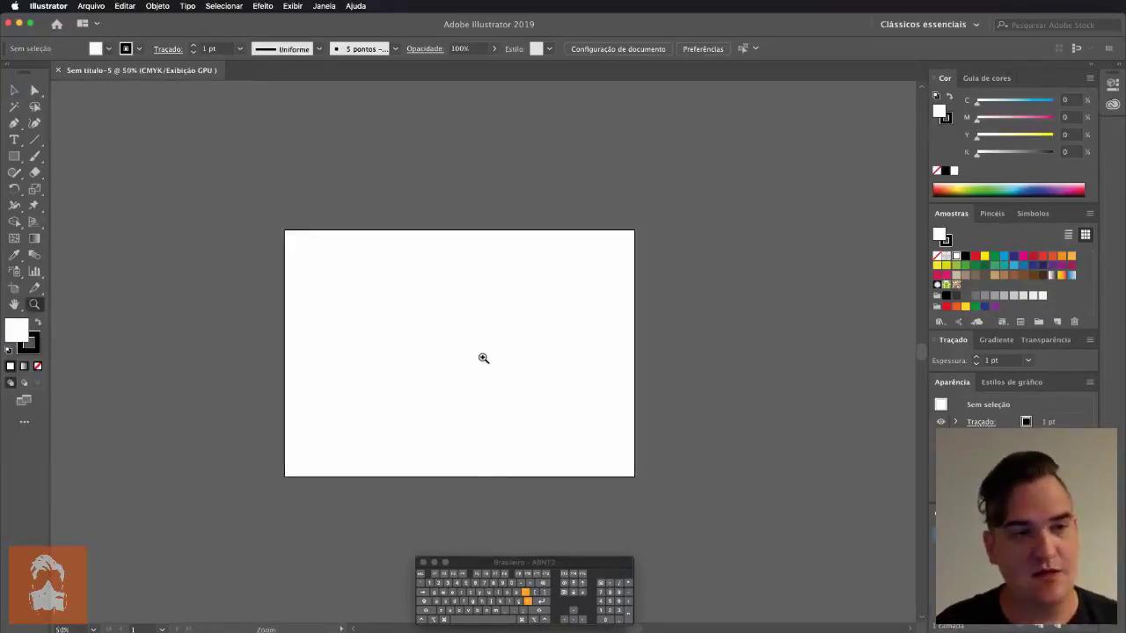
left_click(483, 358)
Step: Zoom the artboard out and back in around different points with the Zoom tool, ending at 50%
key("alt")
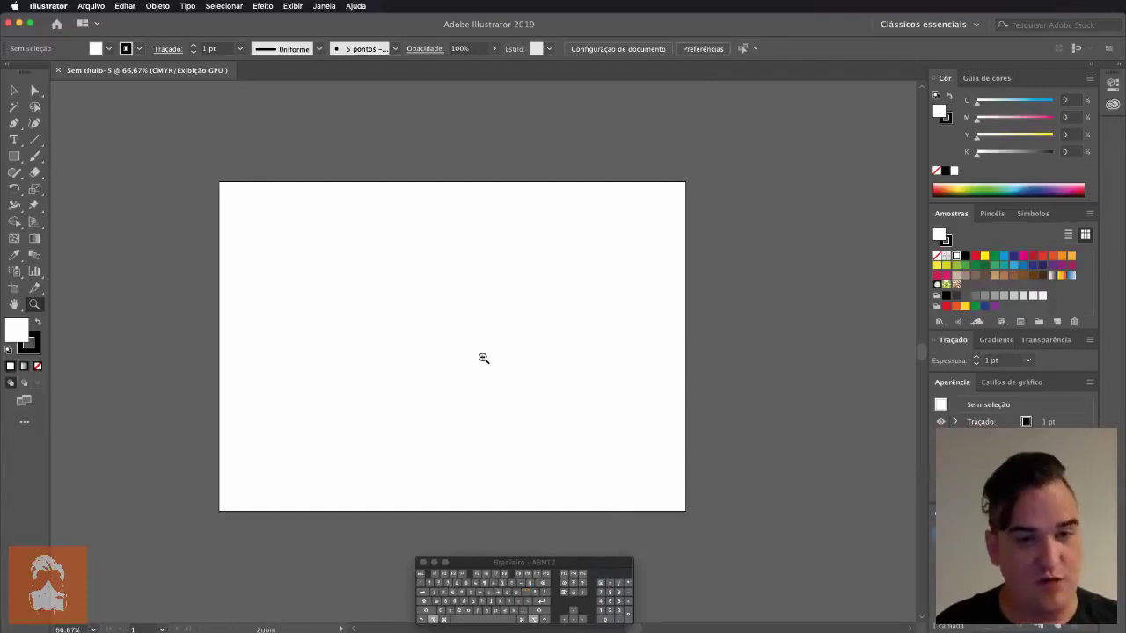
left_click(483, 358, "alt")
left_click(396, 342, "alt")
left_click(519, 354, "alt")
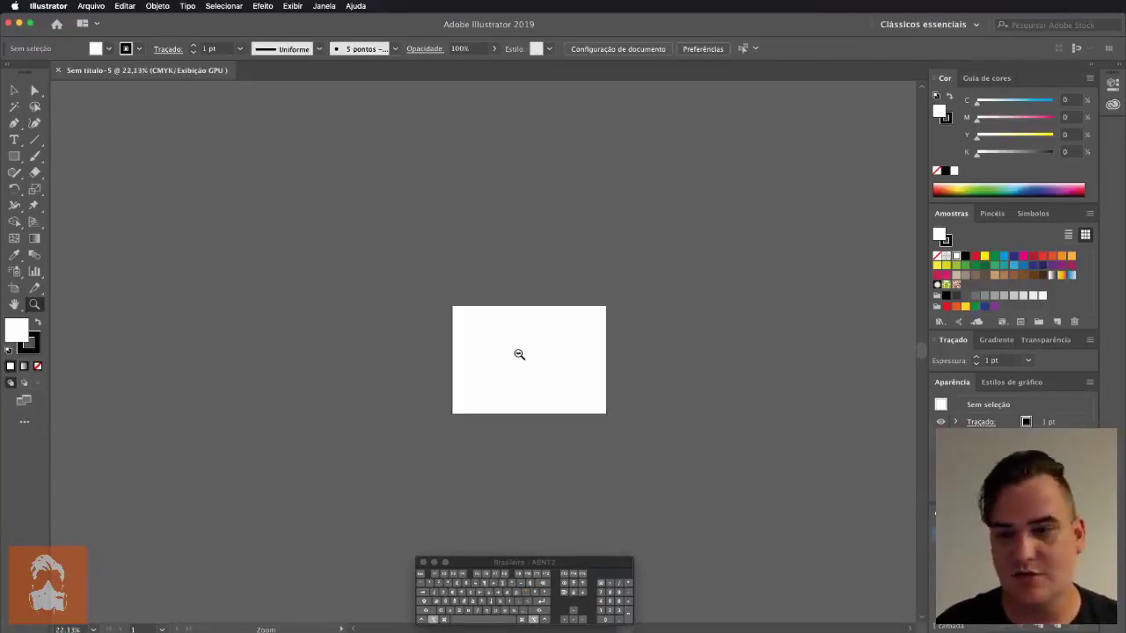
left_click(519, 354, "alt")
left_click_drag(520, 354, 441, 346)
left_click(445, 360, "alt")
left_click(445, 360, "alt")
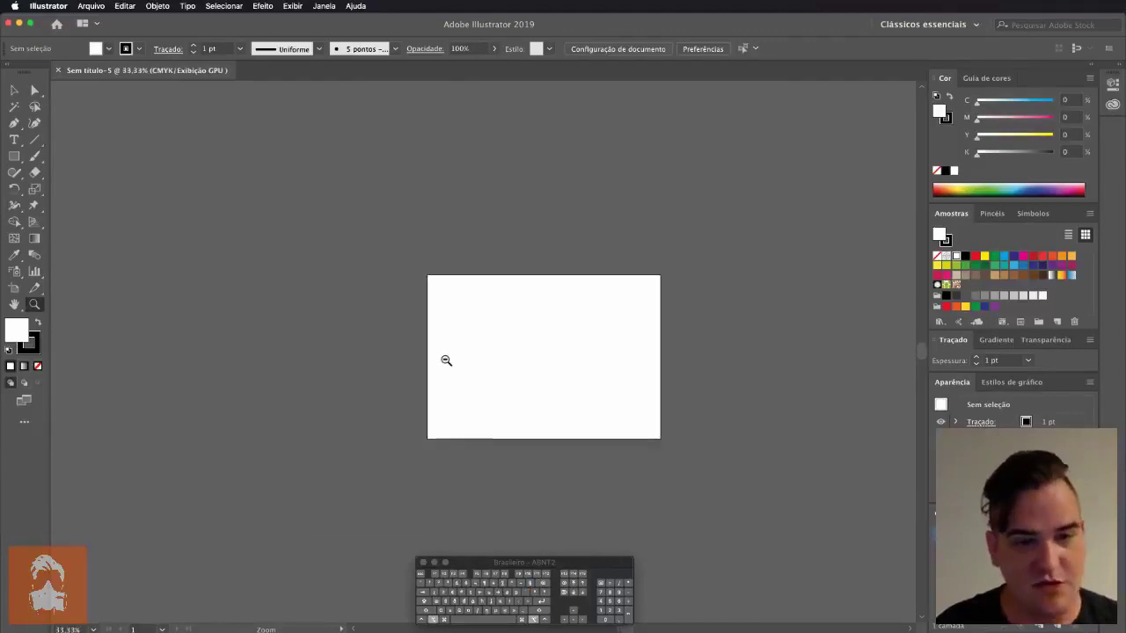
left_click(445, 360, "alt")
left_click(598, 357)
left_click(598, 357)
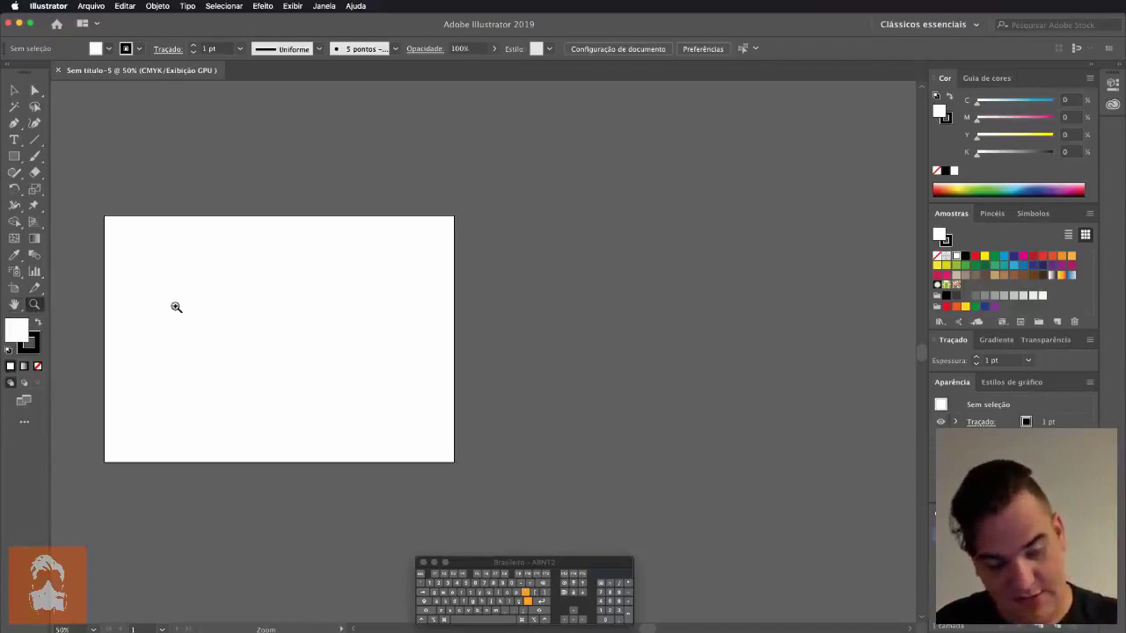
Step: Pan the artboard toward the middle of the canvas with the Hand tool
key("h")
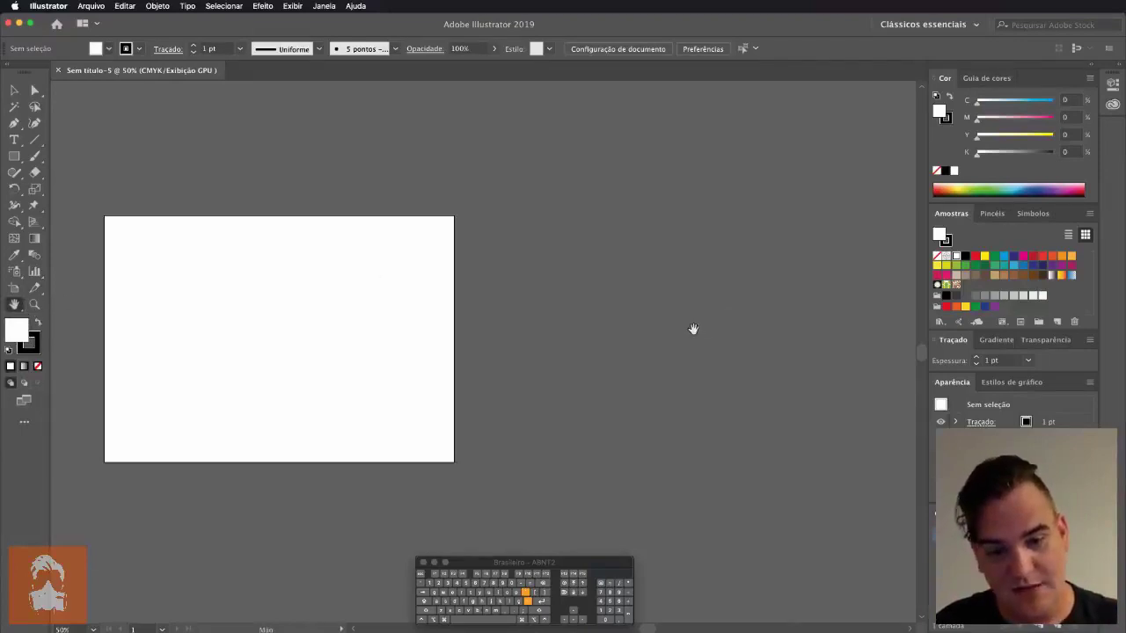
left_click_drag(319, 334, 474, 335)
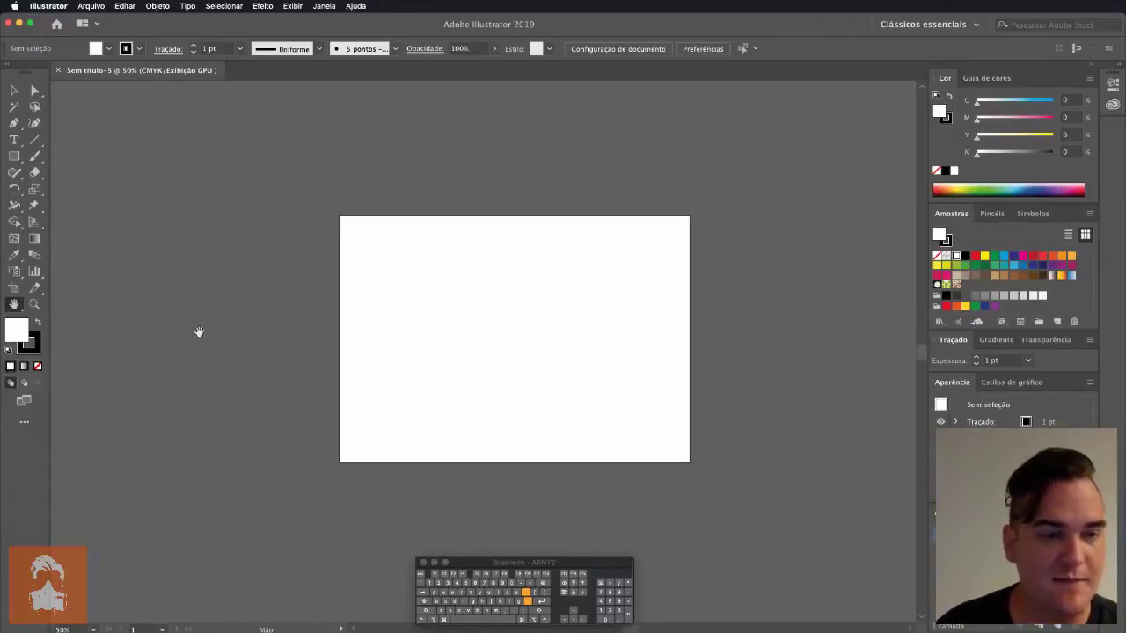
Step: Activate the Selection tool and pan the artboard slightly upward with the temporary Hand tool
left_click(14, 91)
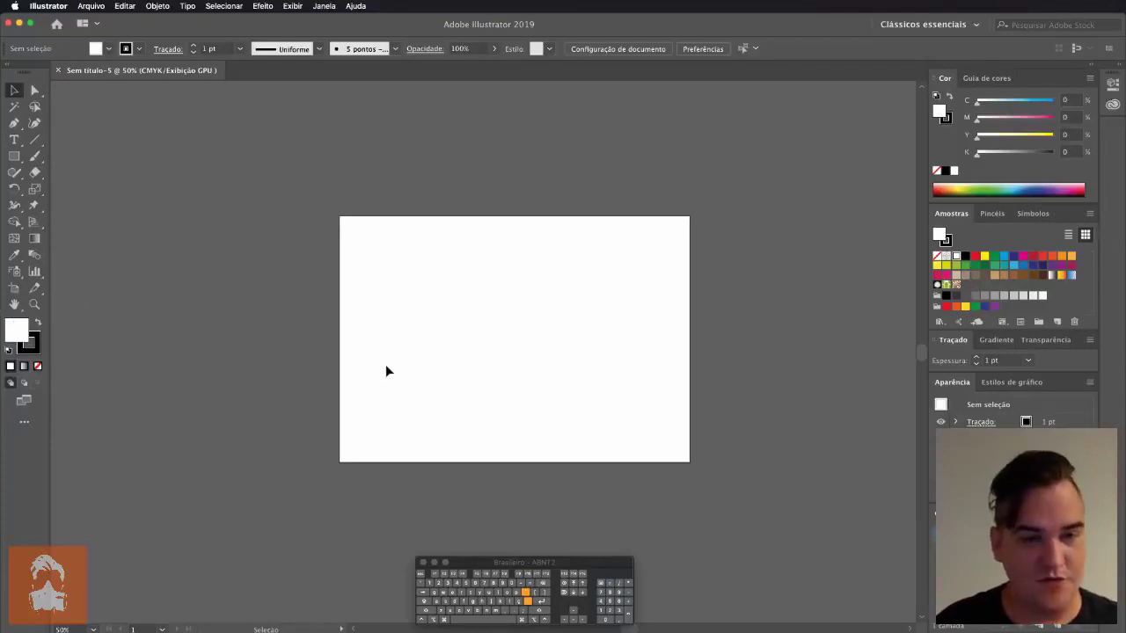
key("space")
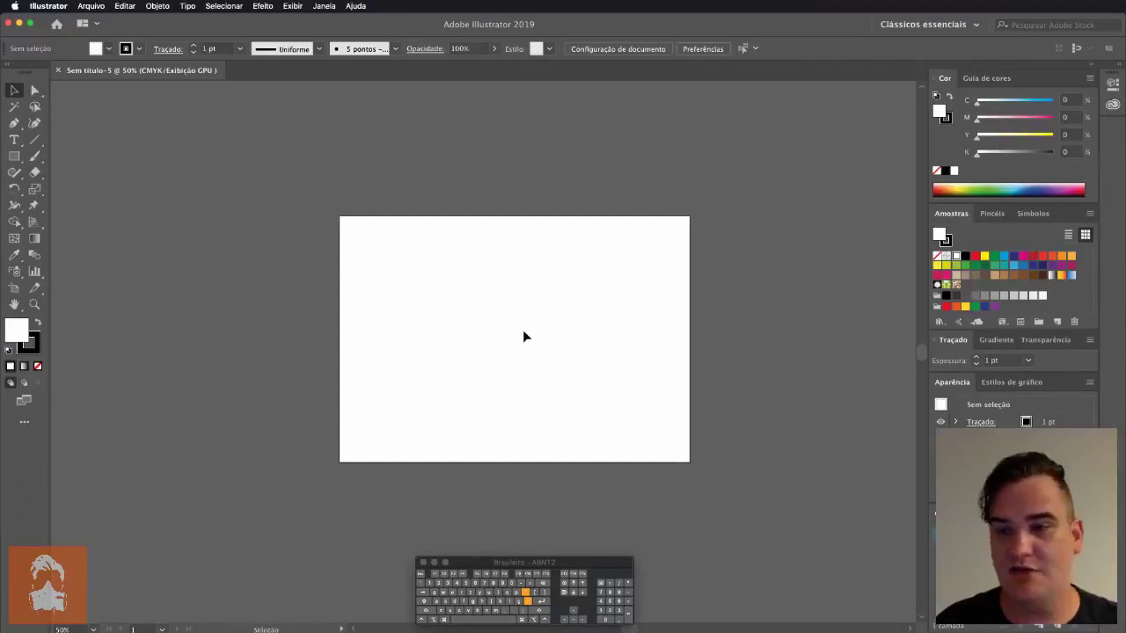
left_click_drag(520, 327, 525, 289)
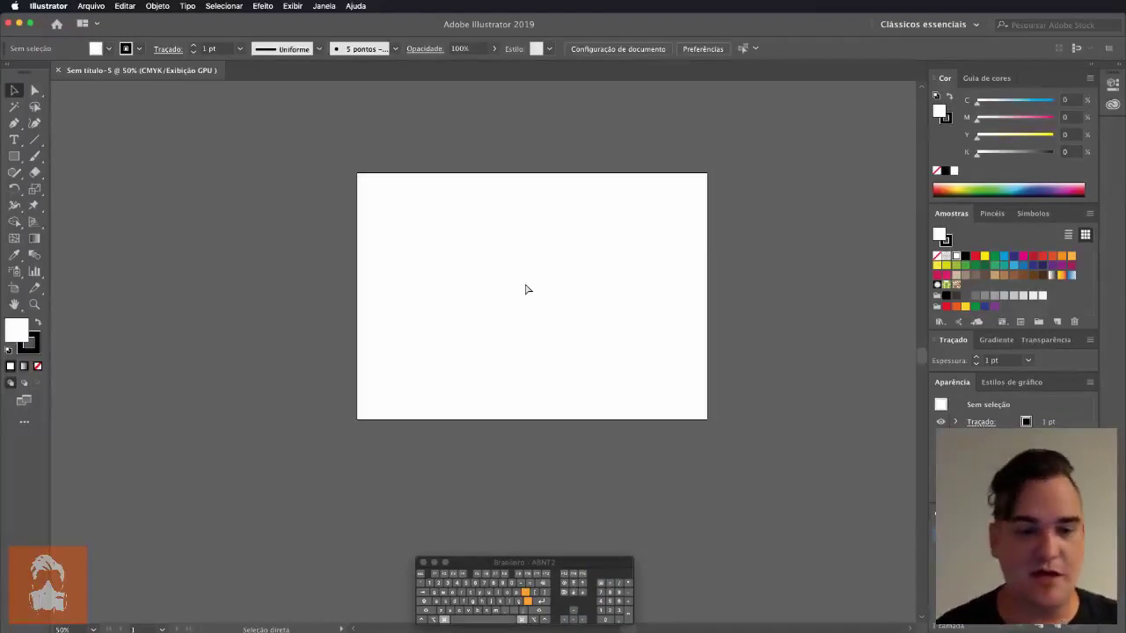
Step: Try the temporary Zoom tool on the artboard, and fit the artboard to the window
key("super+space")
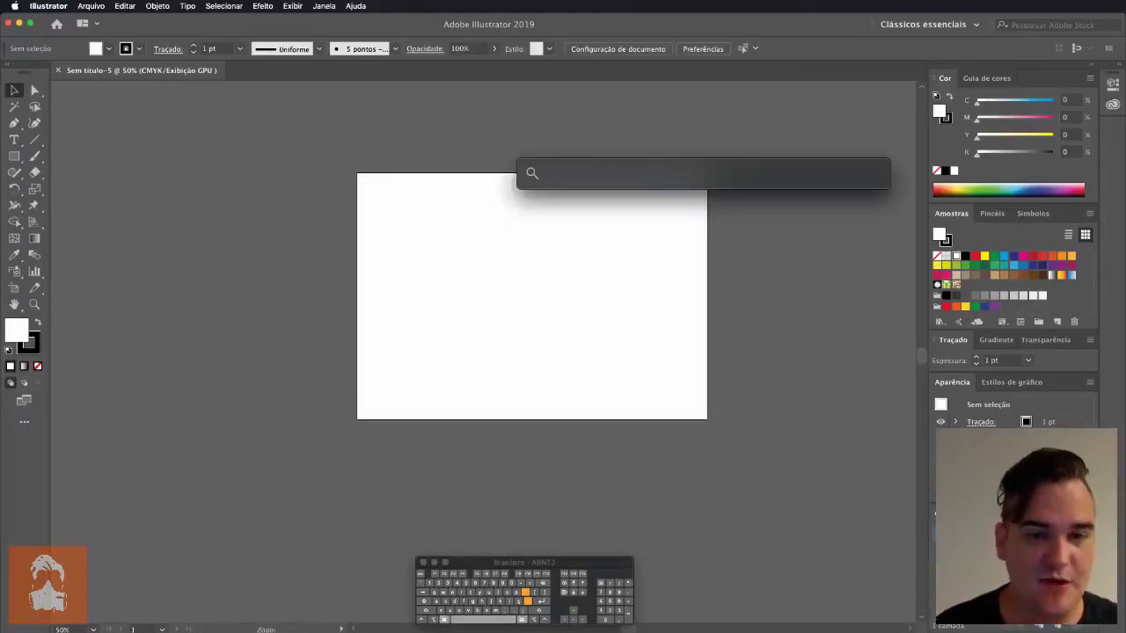
left_click(505, 316)
left_click(508, 324)
key("super+0")
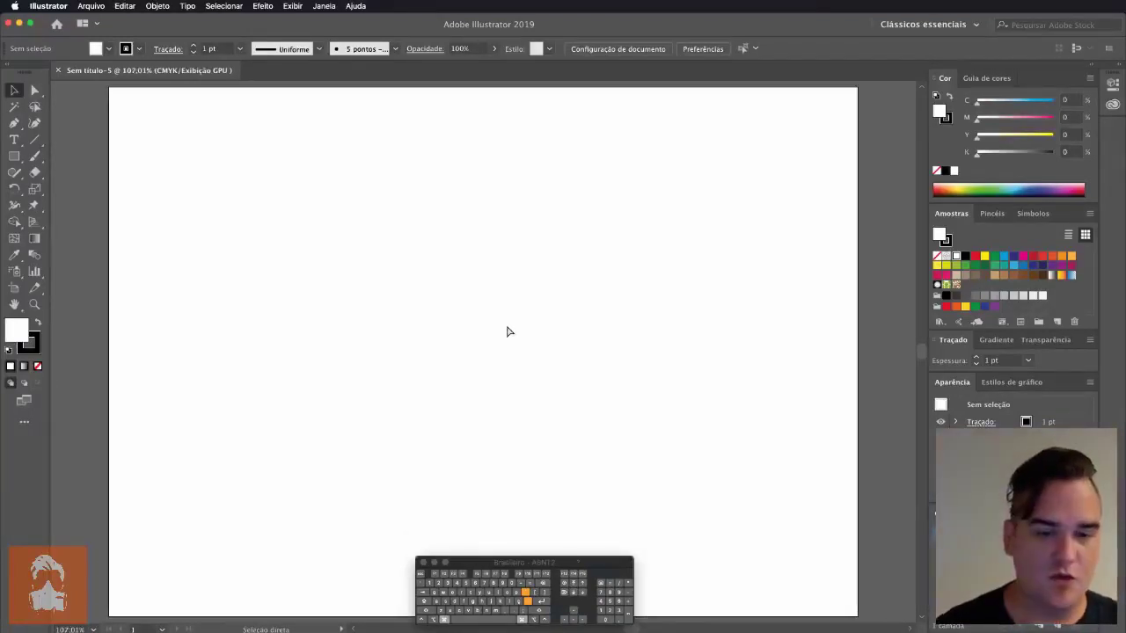